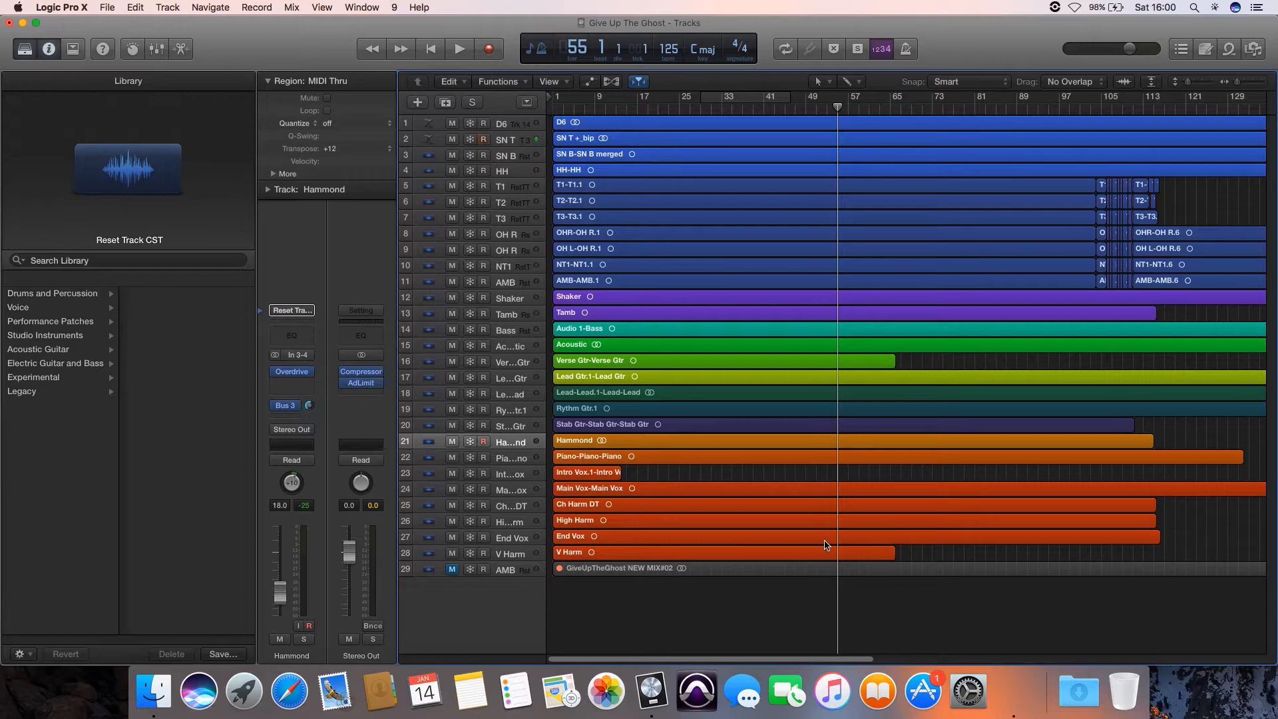
- Return the playhead to bar 1 and move the project end marker to just after the last regions
key("KP_0")
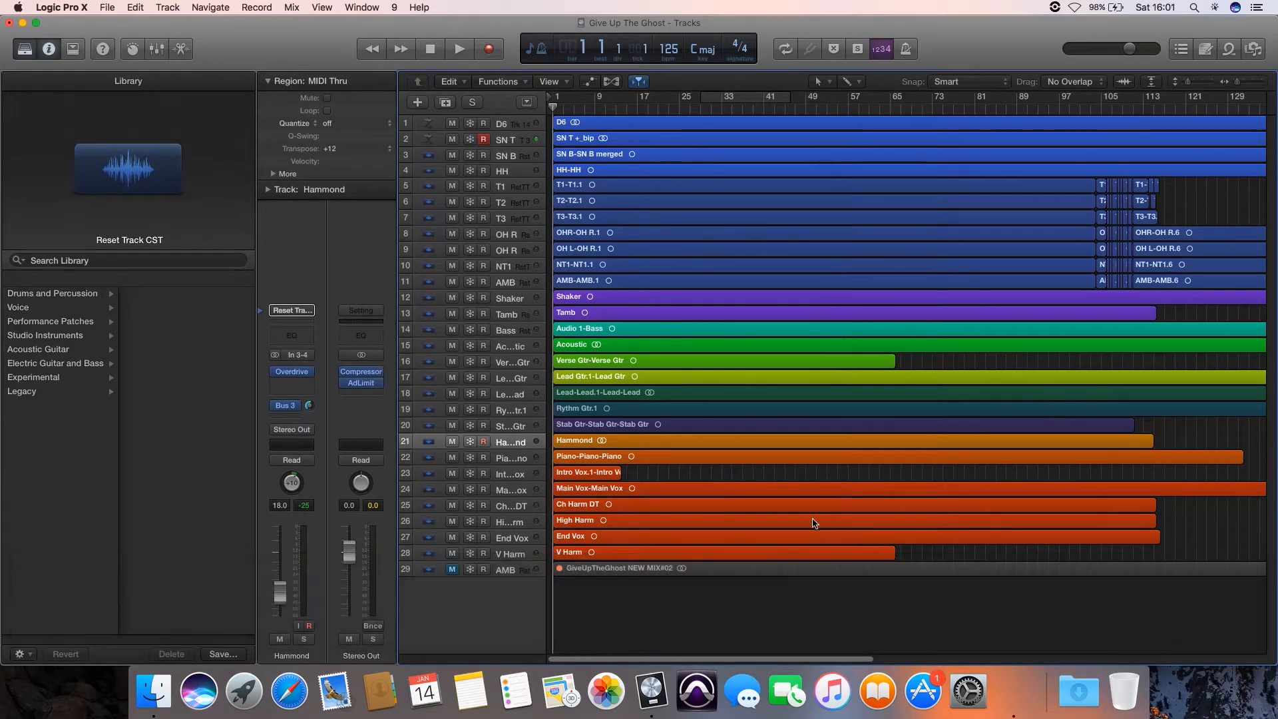
scroll(811, 521, "right", 15)
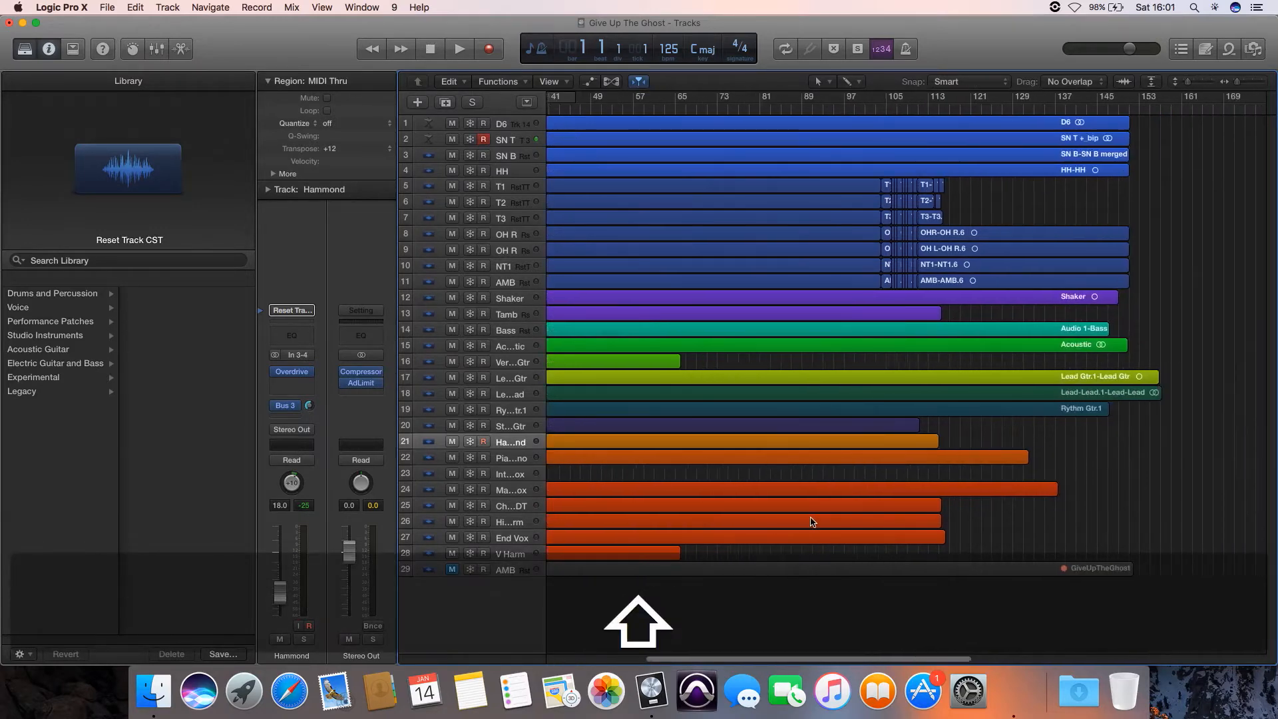
scroll(811, 521, "right", 6)
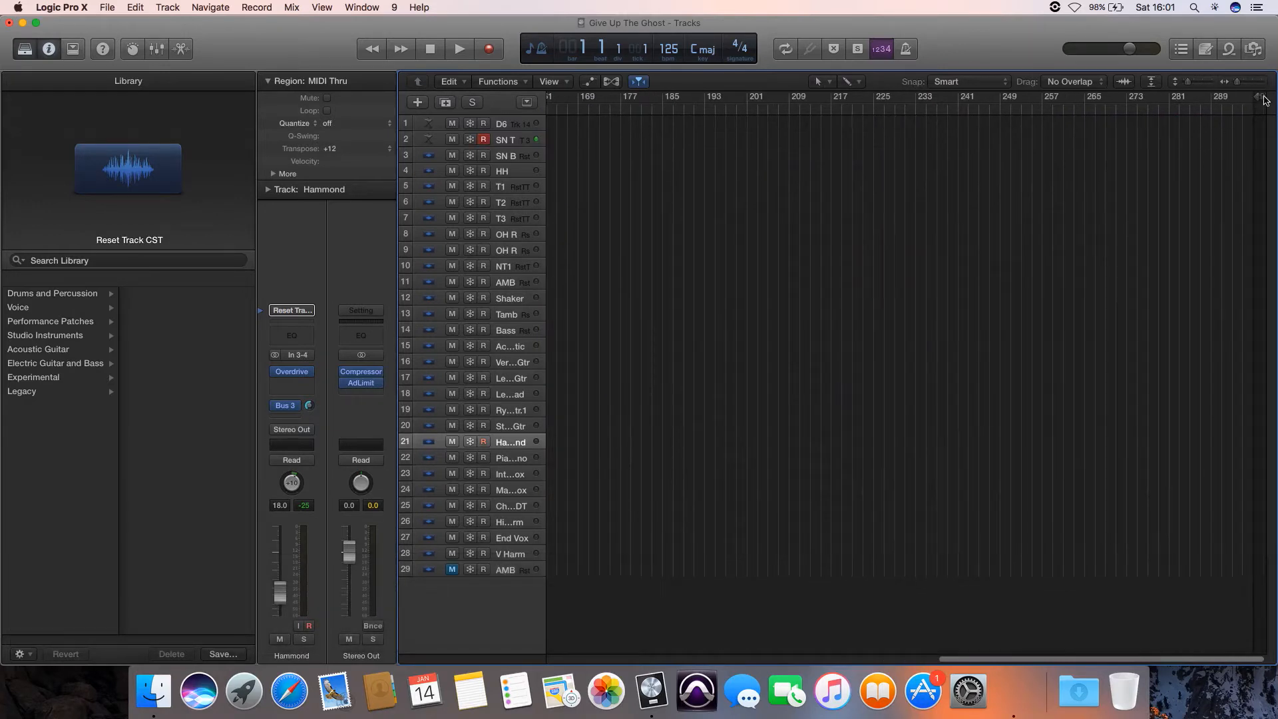
mouse_move(1256, 97)
left_mouse_down()
mouse_move(998, 133)
mouse_move(956, 160)
mouse_move(773, 152)
mouse_move(548, 184)
mouse_move(829, 164)
mouse_move(1269, 179)
mouse_move(1225, 171)
left_mouse_up()
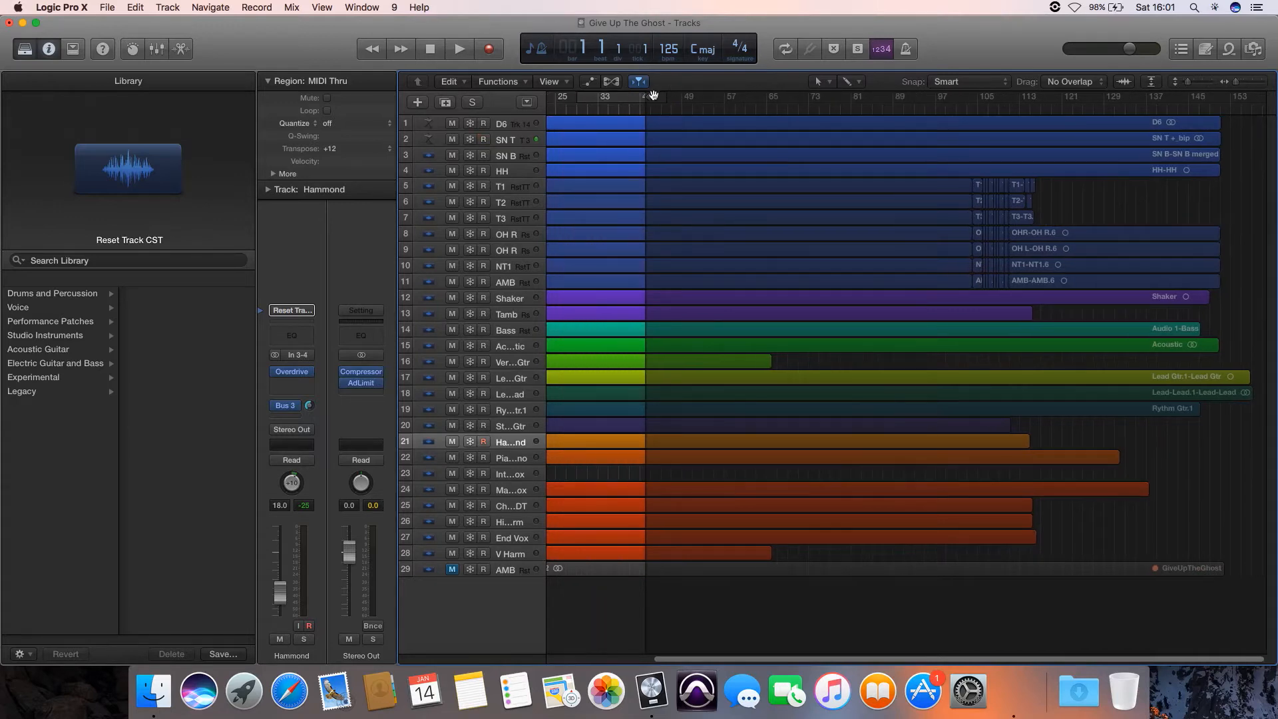
mouse_move(646, 97)
left_mouse_down()
mouse_move(906, 124)
mouse_move(1228, 132)
mouse_move(1256, 145)
left_mouse_up()
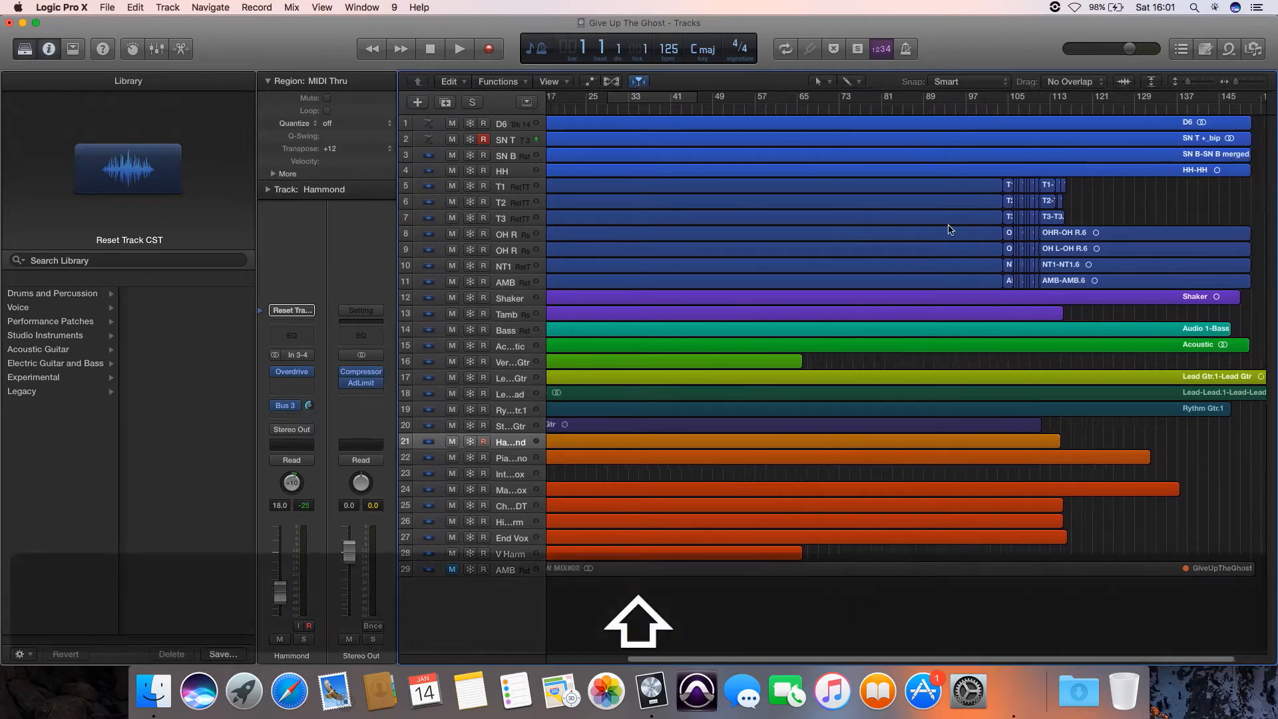
scroll(949, 221, "left", 5)
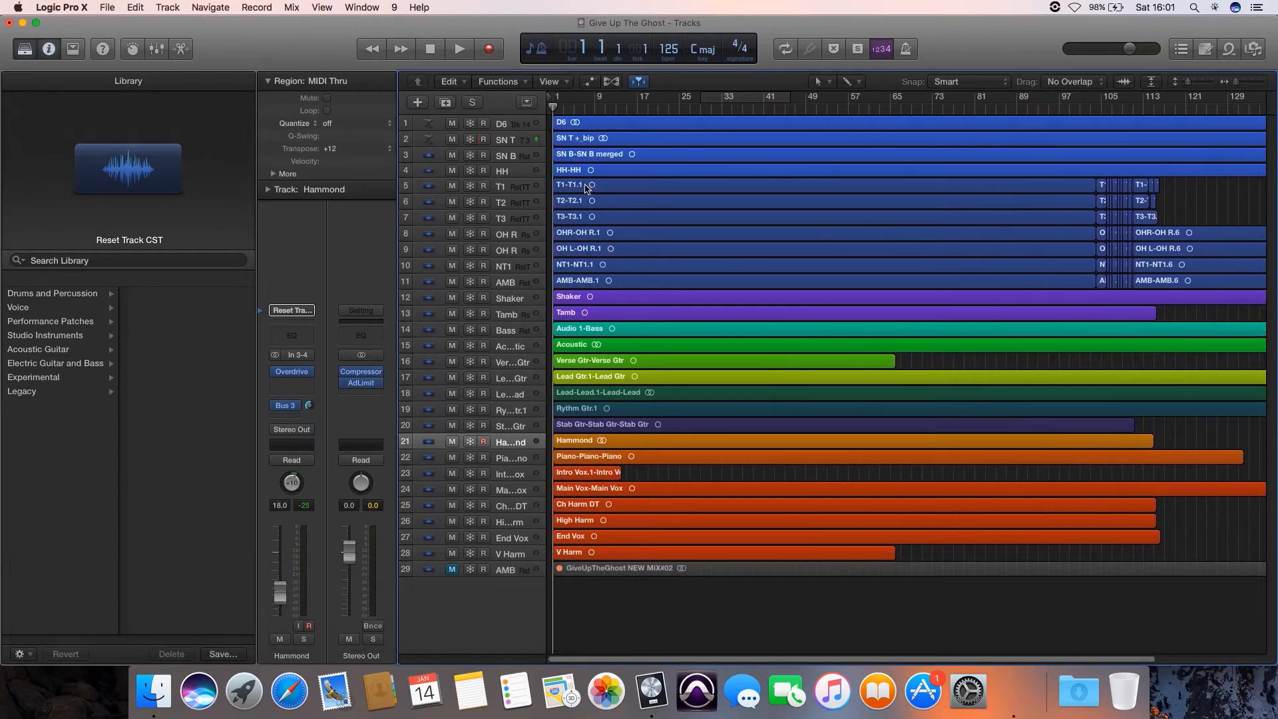
- Set up an export of all tracks as WAVE audio files at 24 Bit, with Normalize on Overload Protection Only
left_click(105, 6)
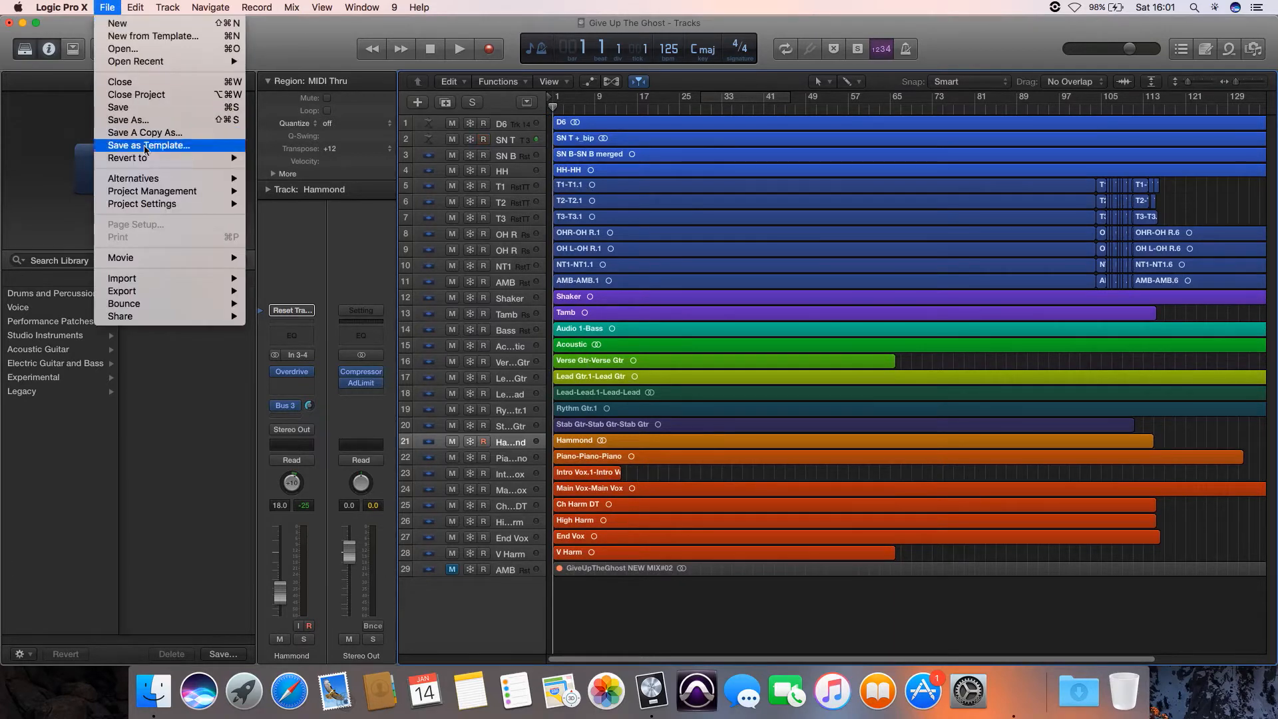
mouse_move(142, 293)
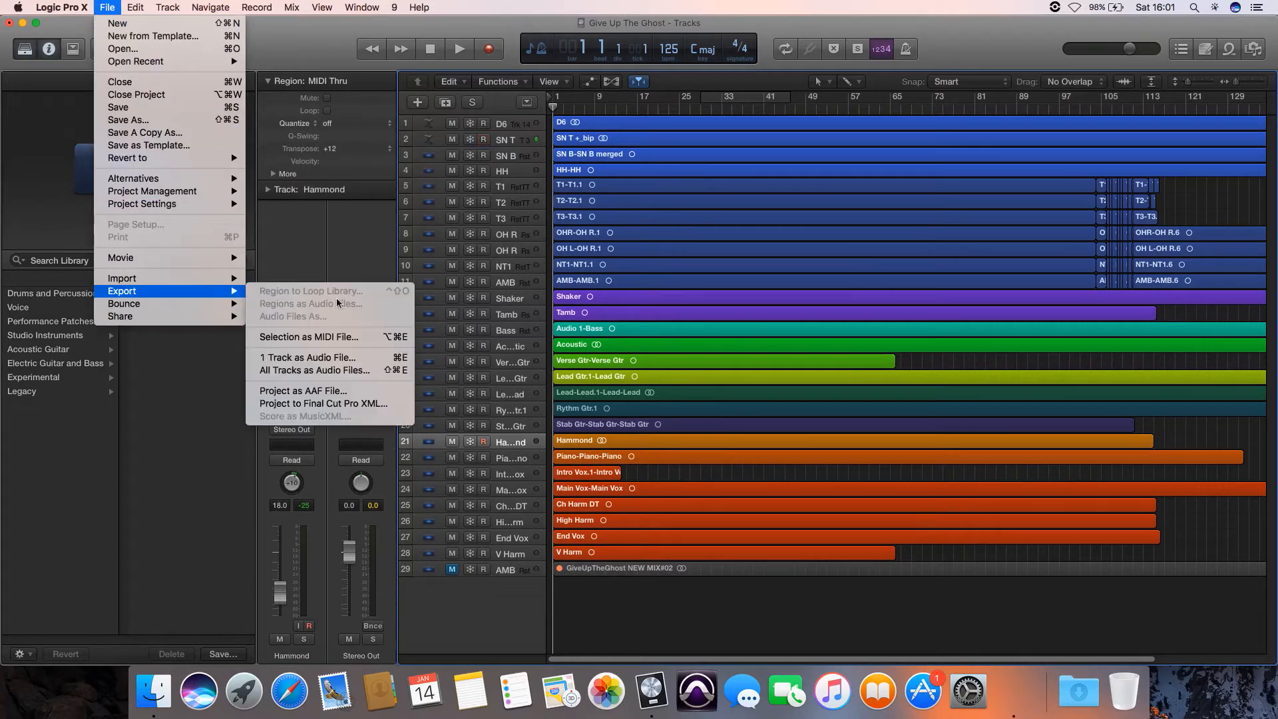
left_click(357, 371)
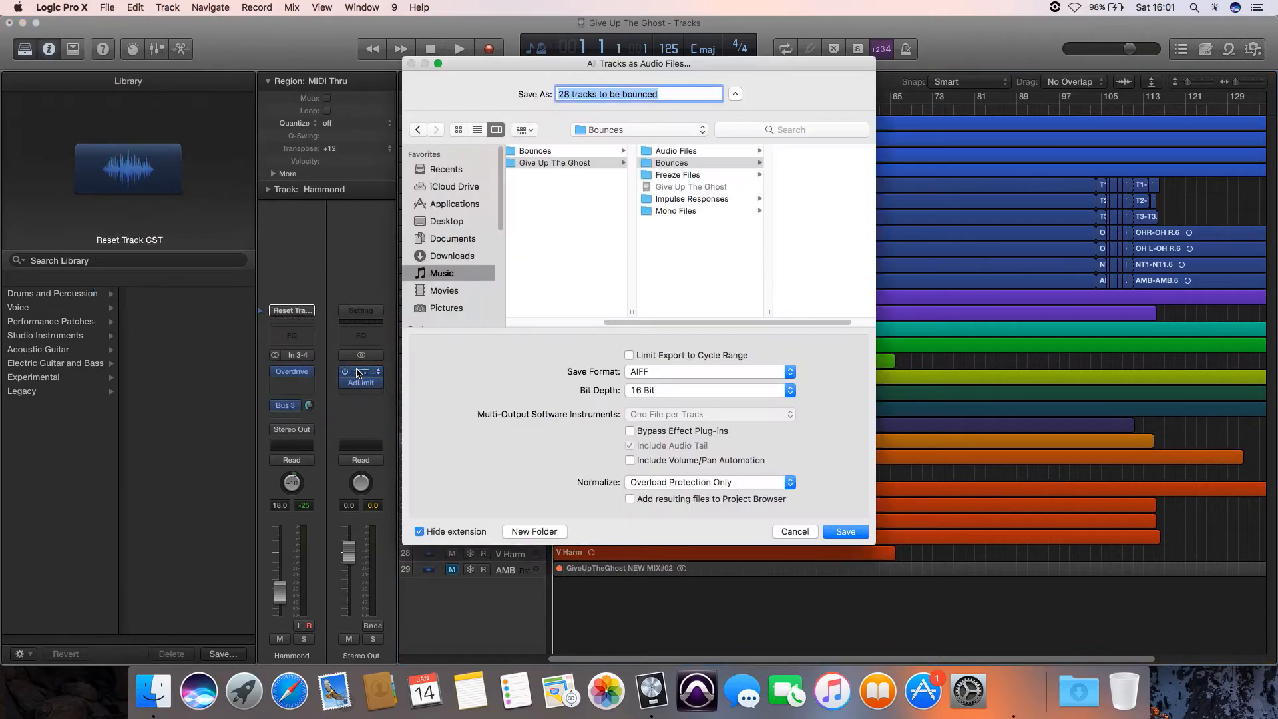
left_click(699, 371)
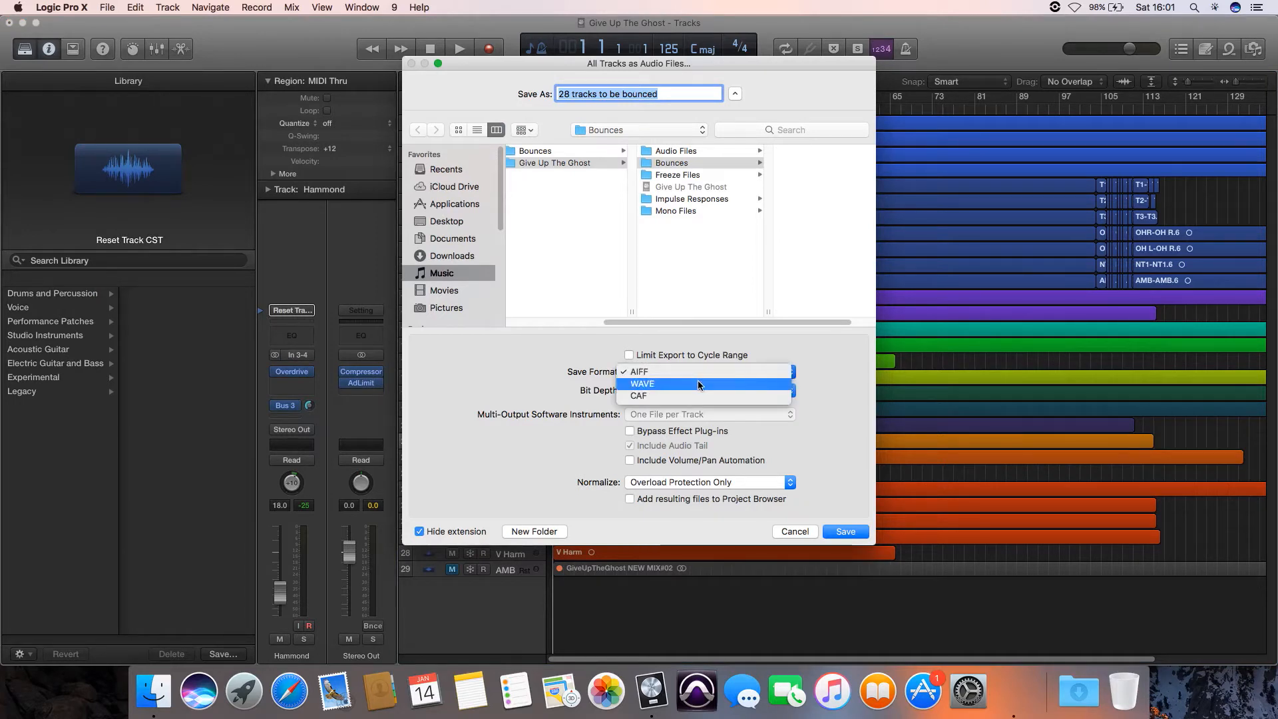
left_click(697, 383)
left_click(689, 392)
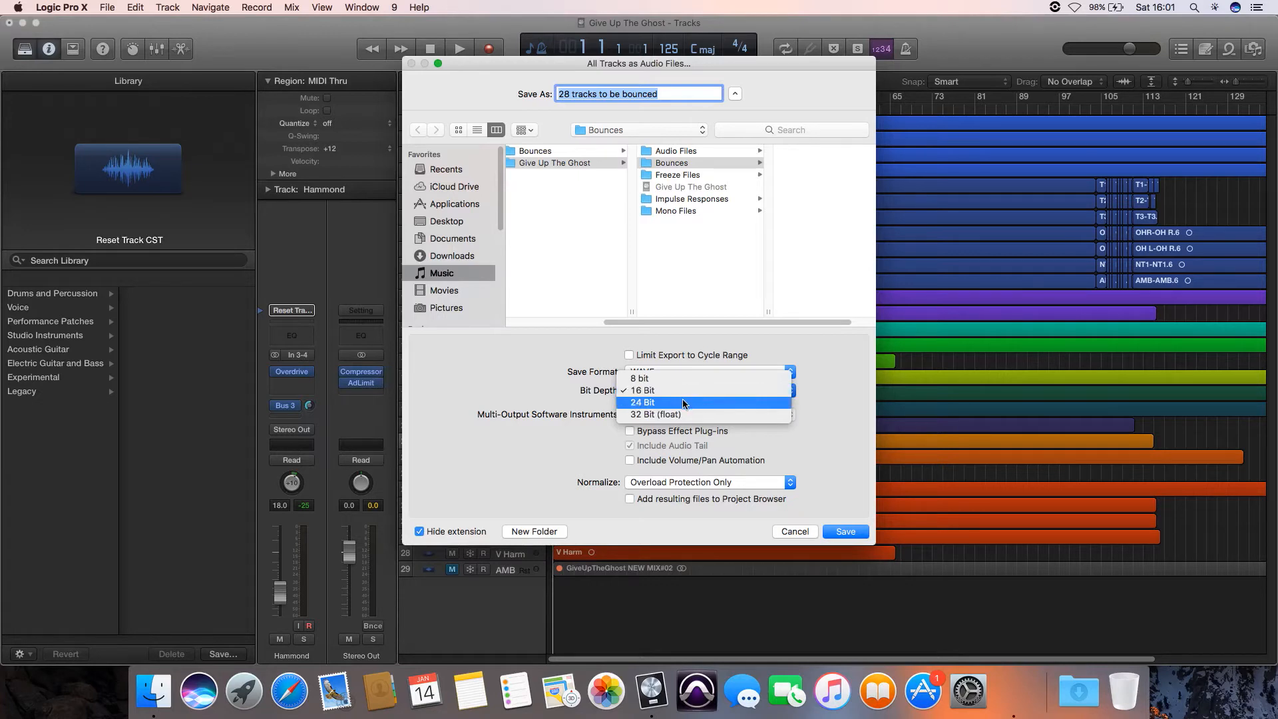
left_click(683, 403)
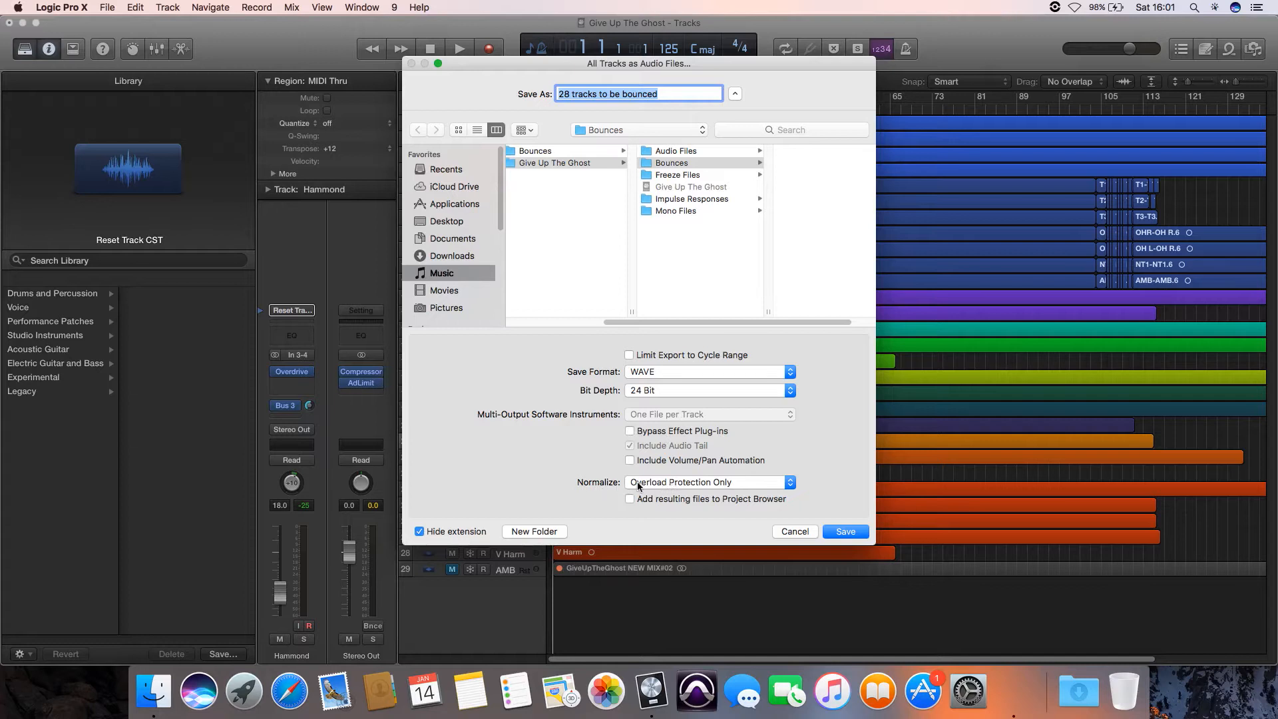
left_click(669, 482)
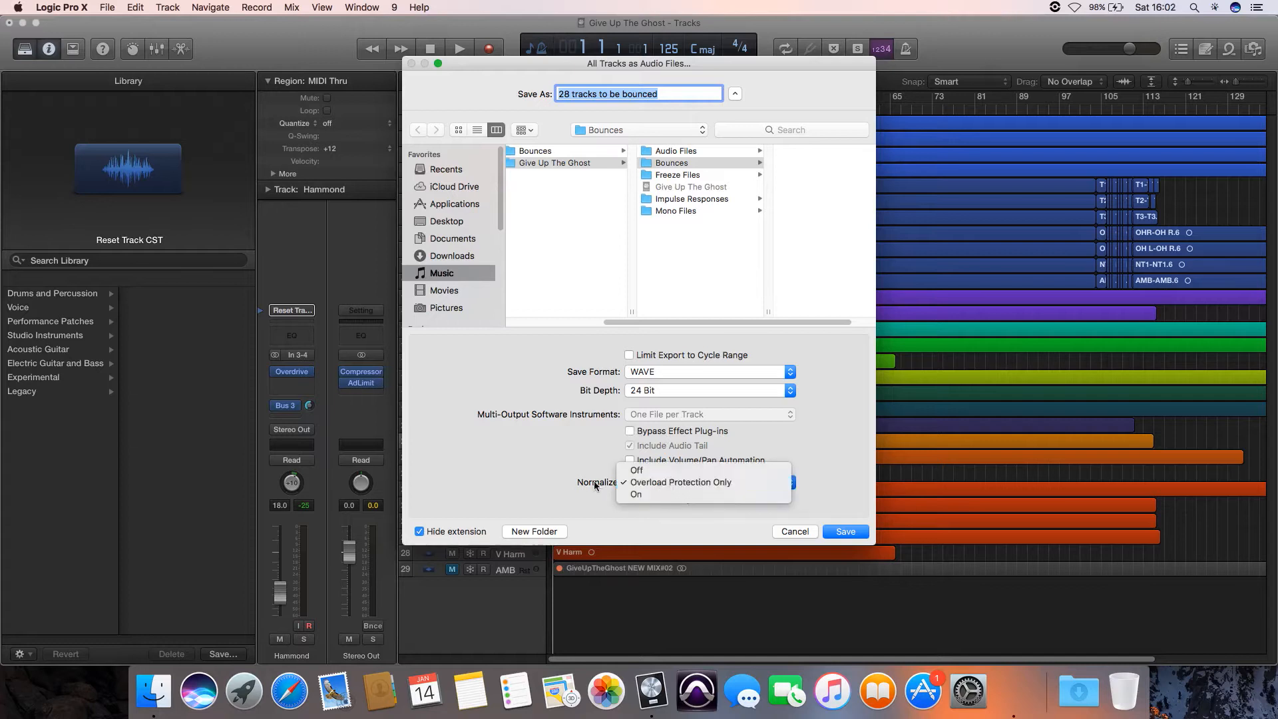
left_click(659, 482)
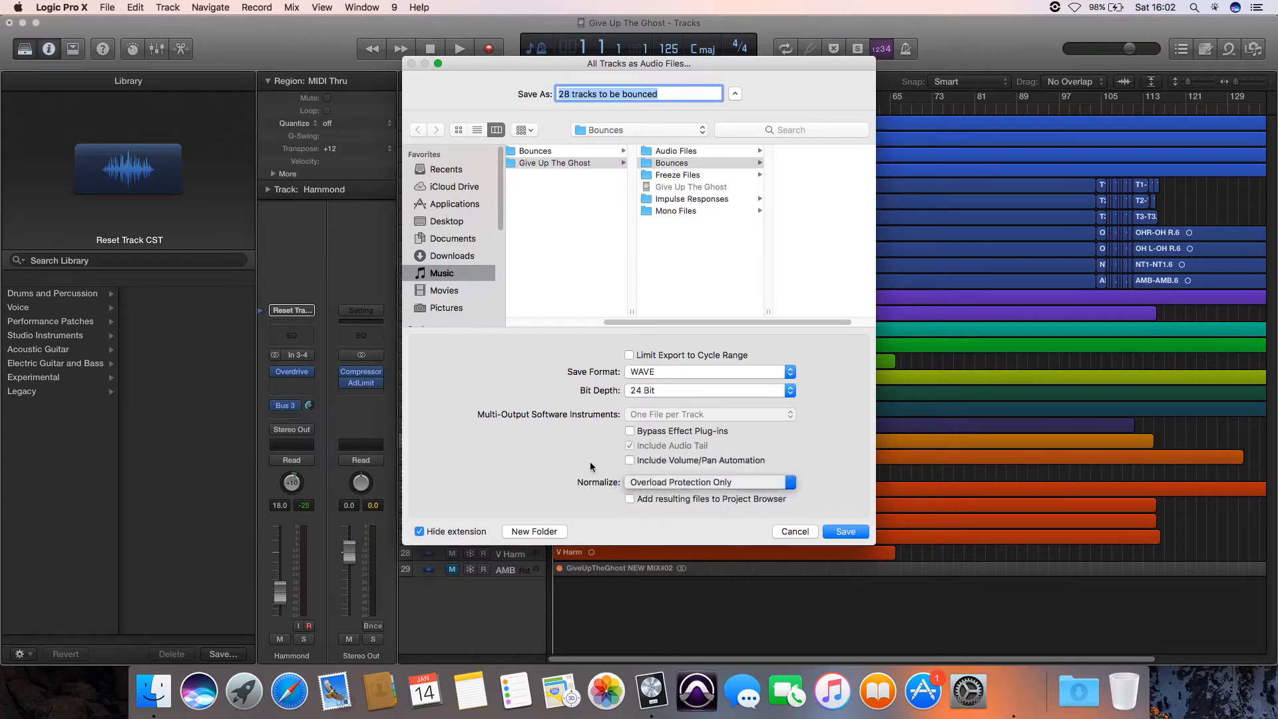
- Create a folder named Export inside the Give Up The Ghost project folder and export the tracks into it
left_click(684, 246)
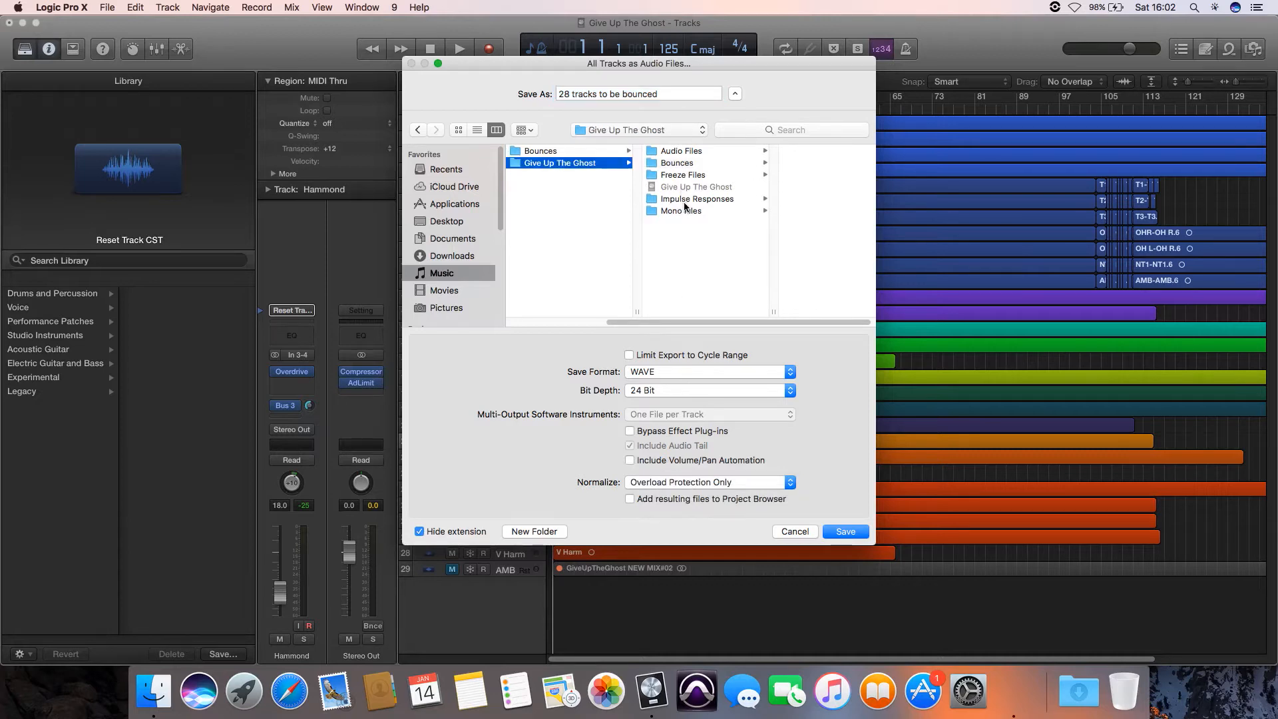
key("shift+super+n")
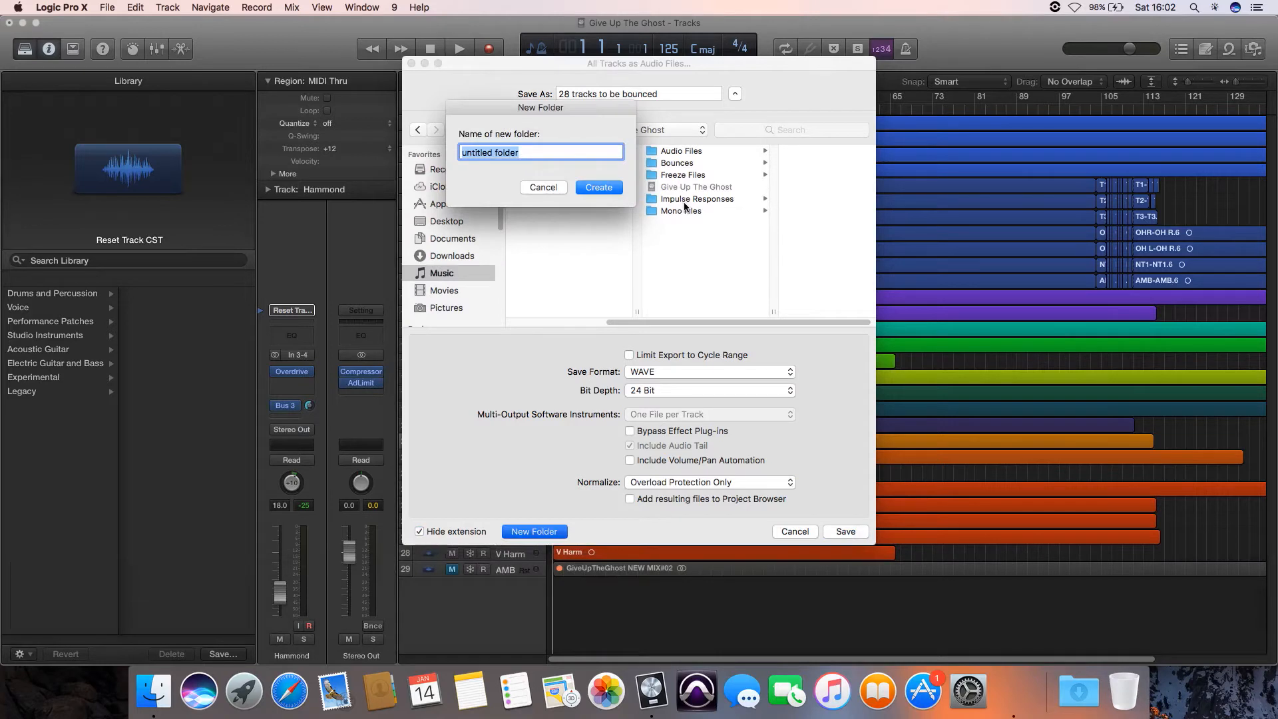
type("Export")
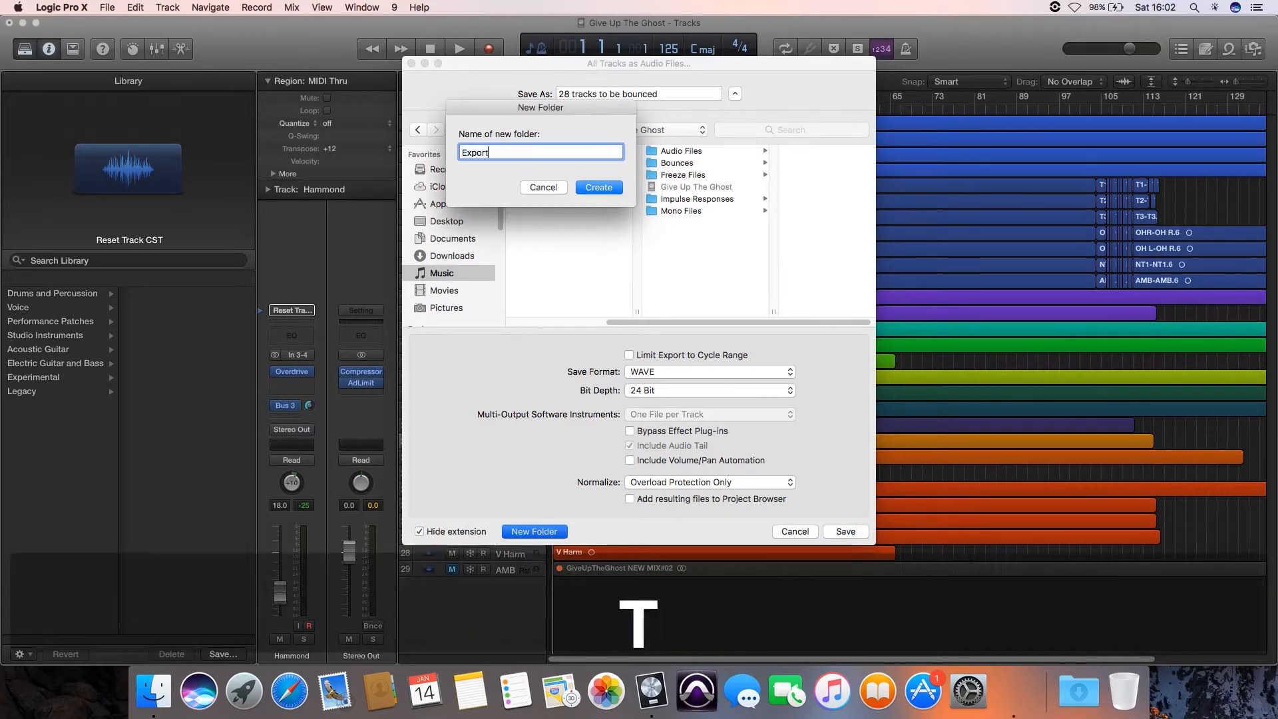
key("Return")
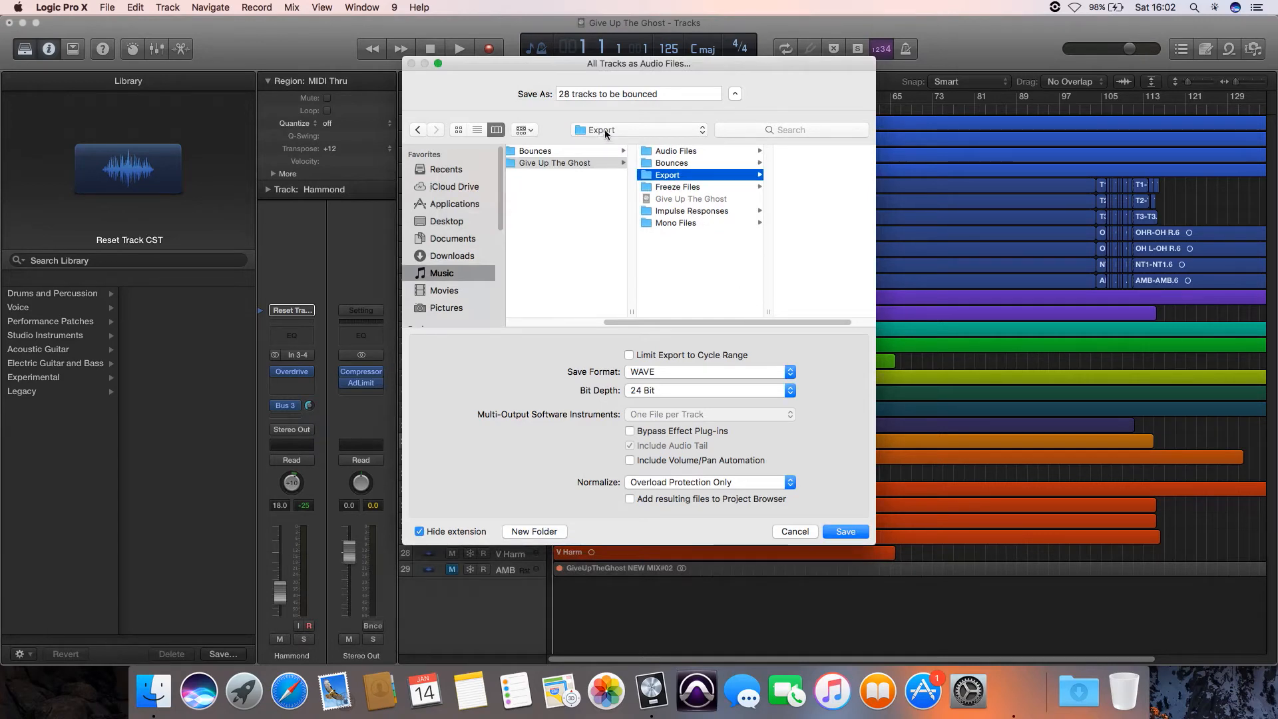
left_click(845, 531)
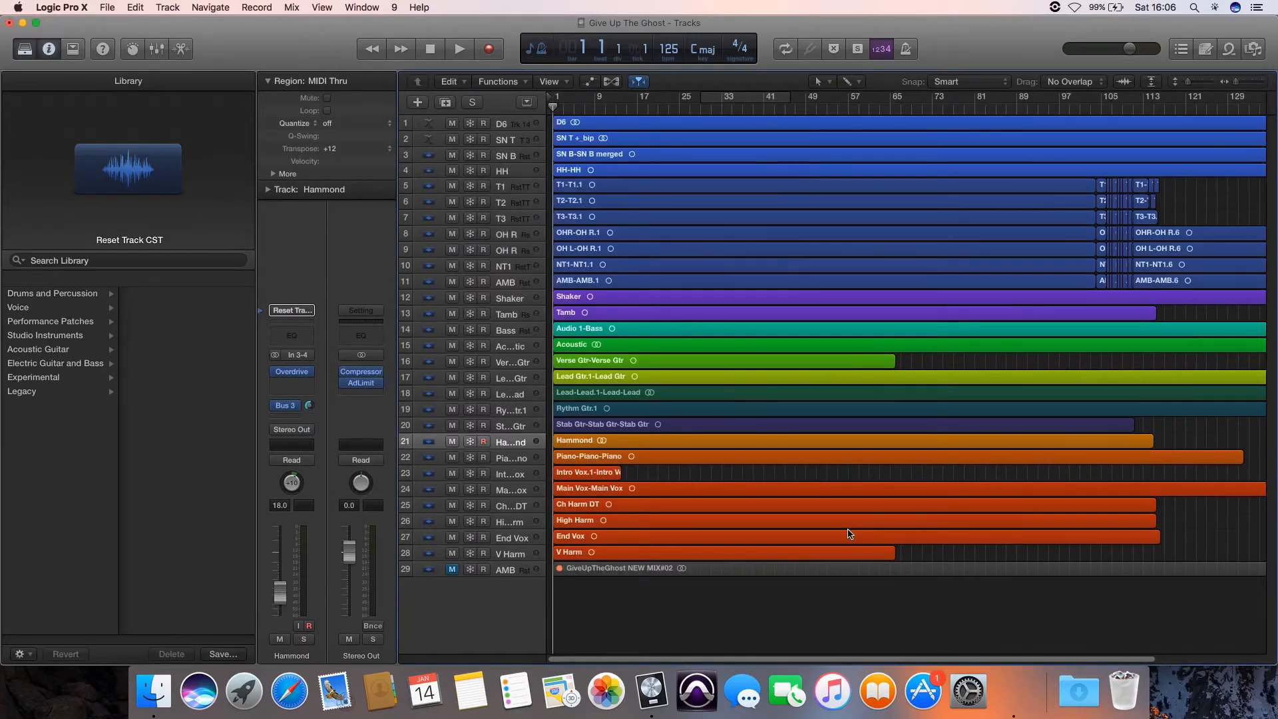
- Switch to Finder and examine the exported audio files in the project's Export folder
key("super")
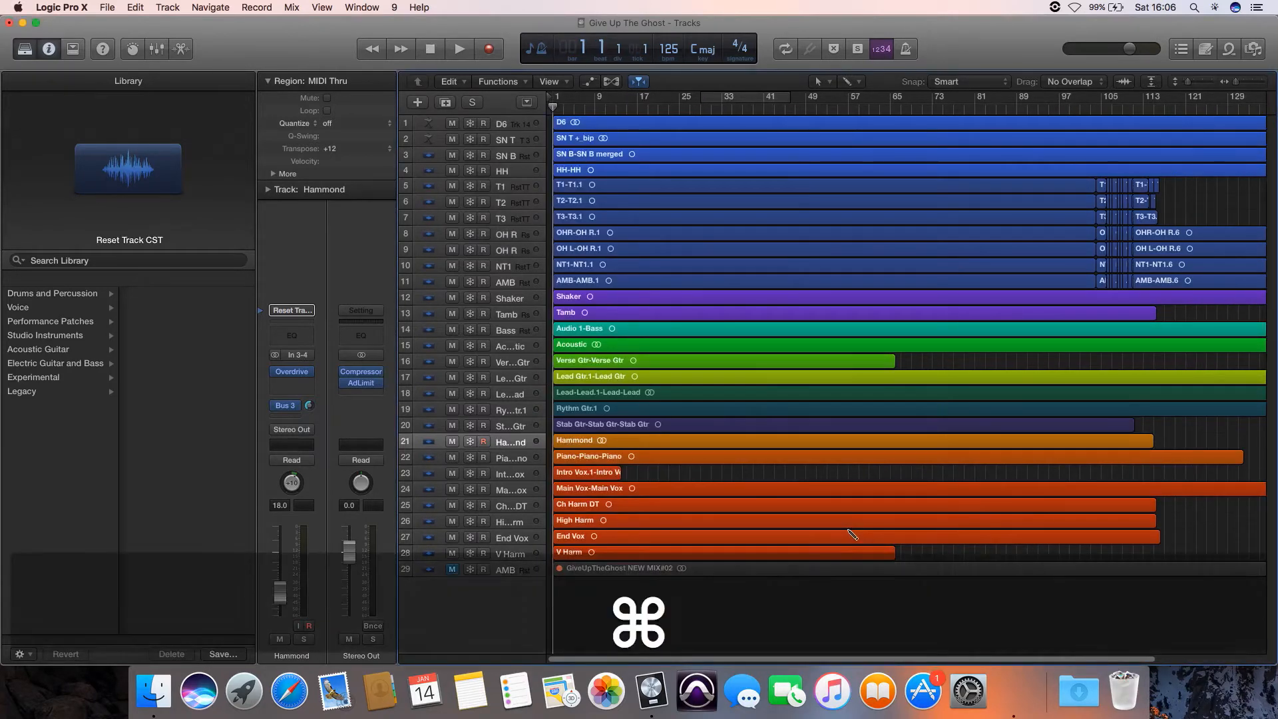
key("super+h")
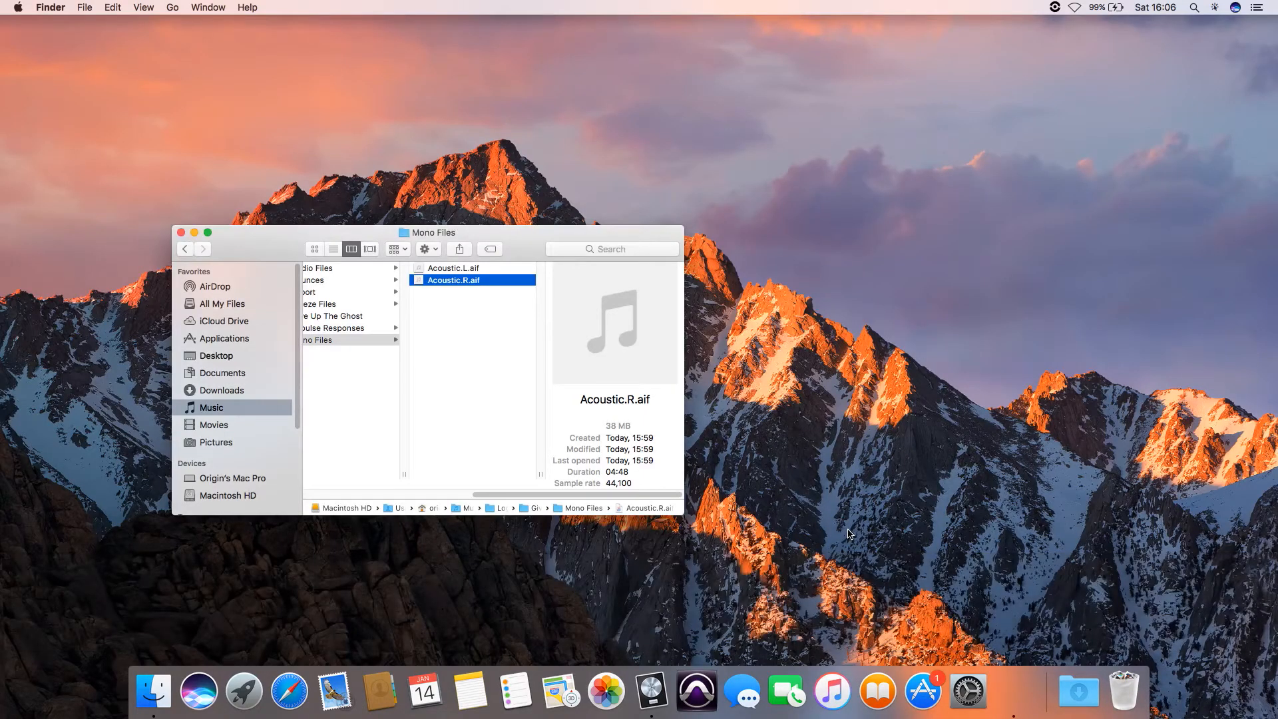
key("Left")
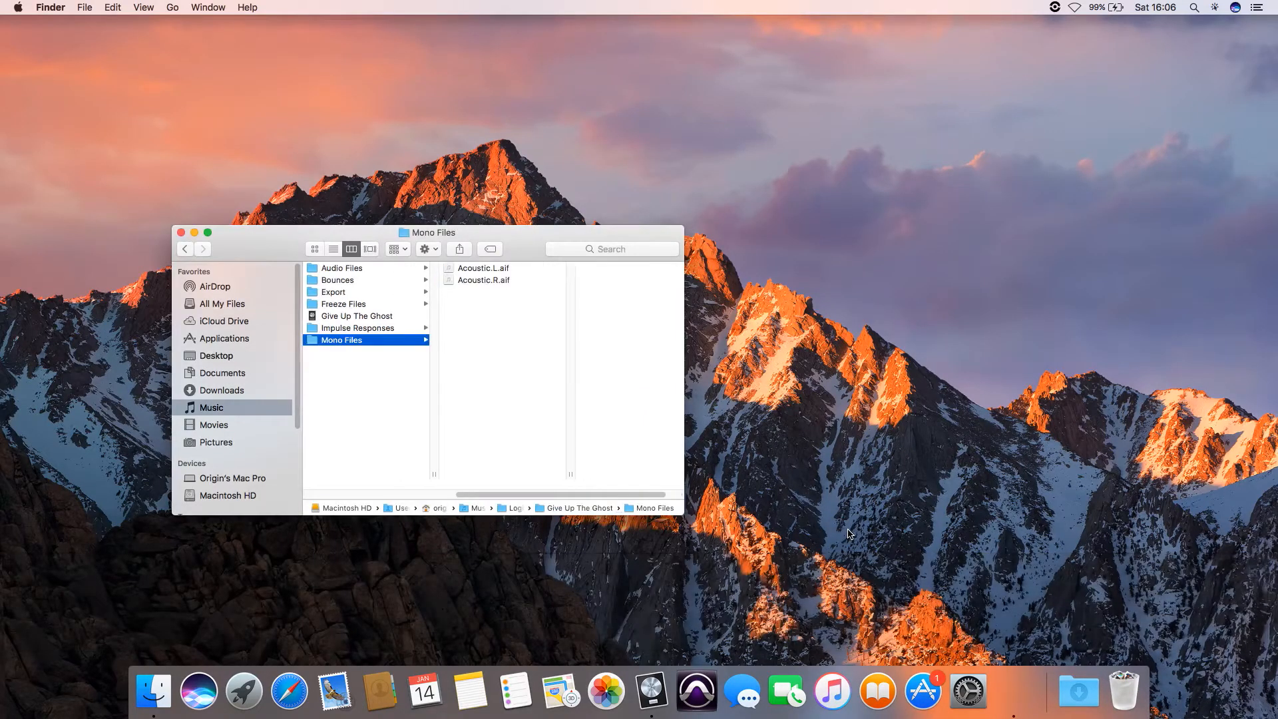
key("Up")
key("Up")
key("Up")
key("Up")
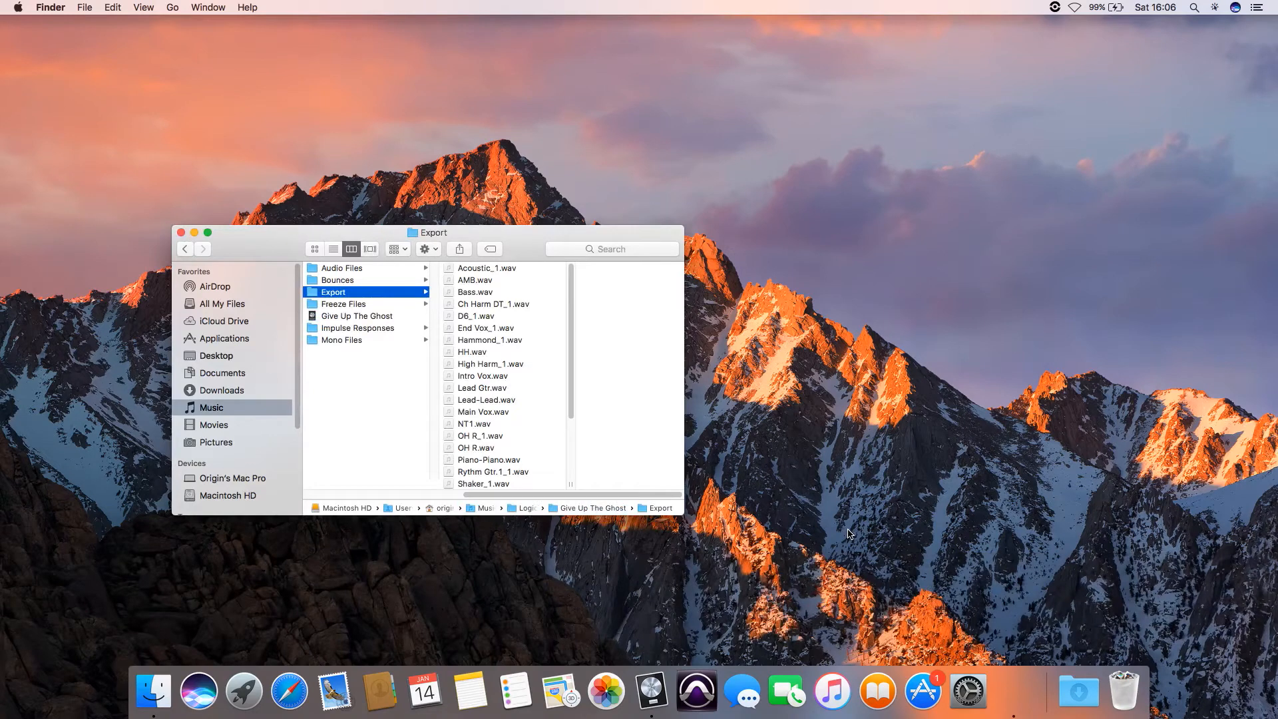
scroll(543, 385, "down", 3)
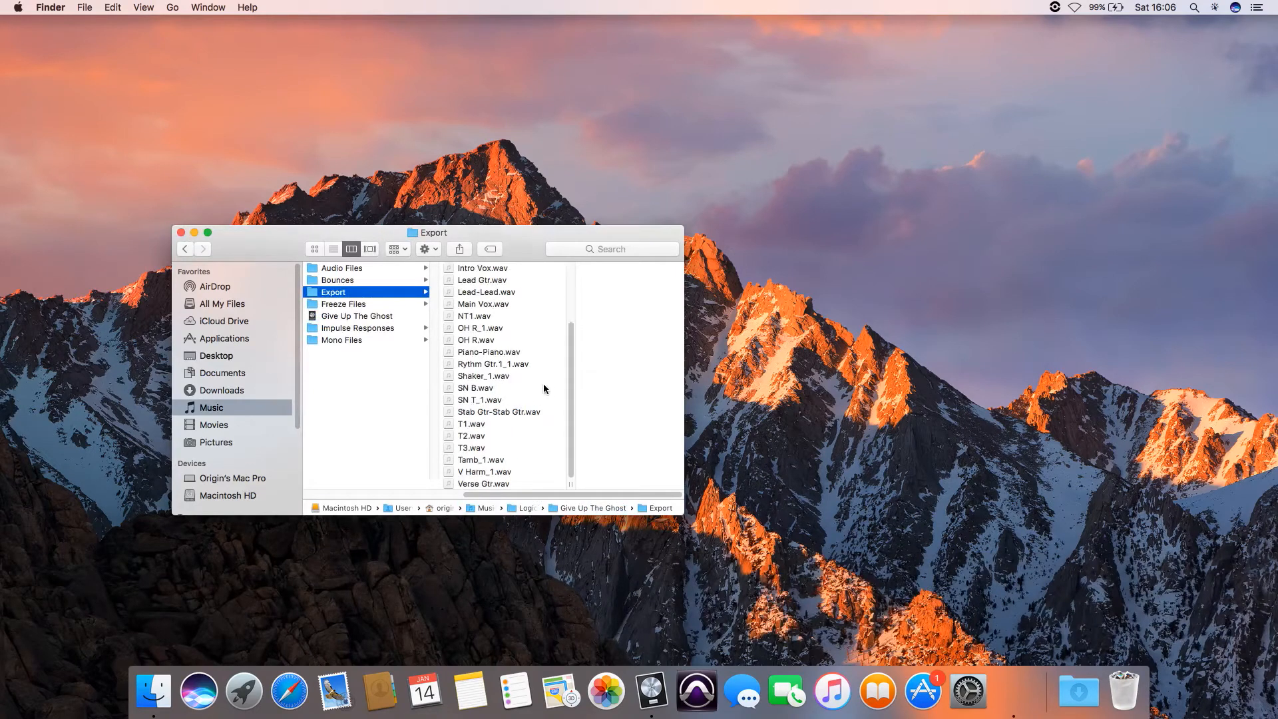
scroll(543, 384, "up", 3)
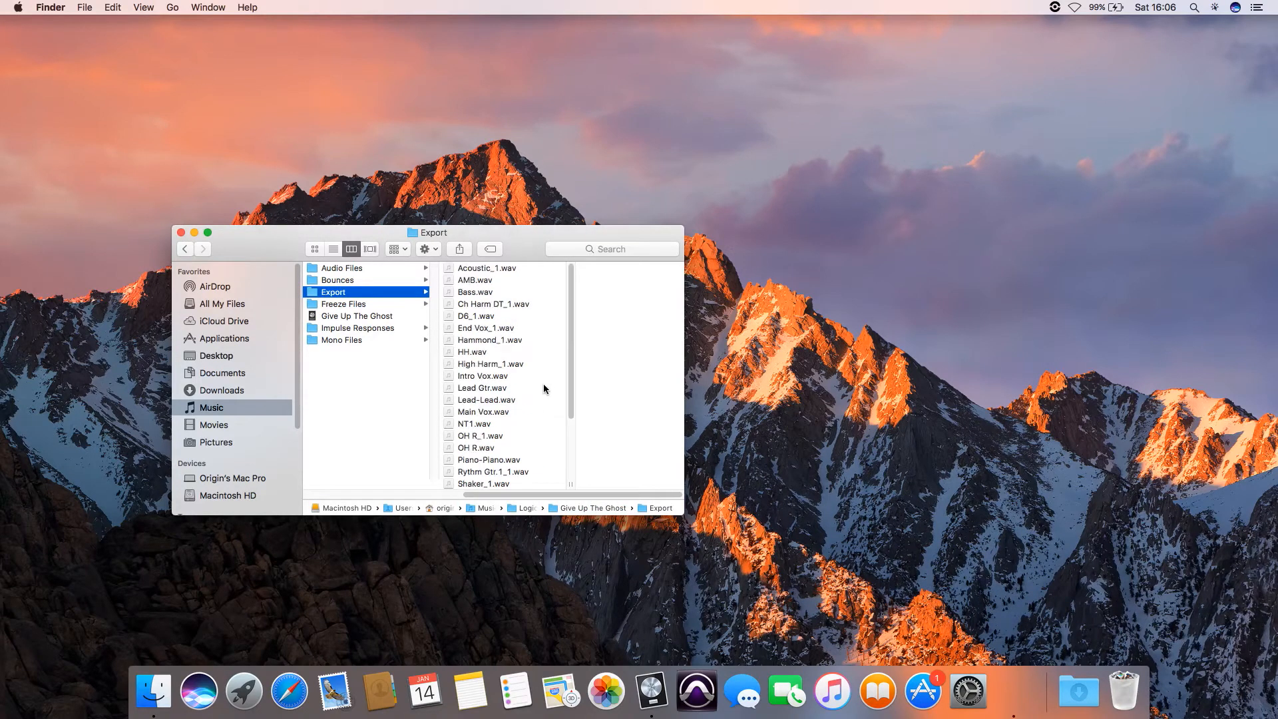
- Switch back to Logic Pro X, close the current project without saving, and create an empty project with one audio track
key("super+Tab")
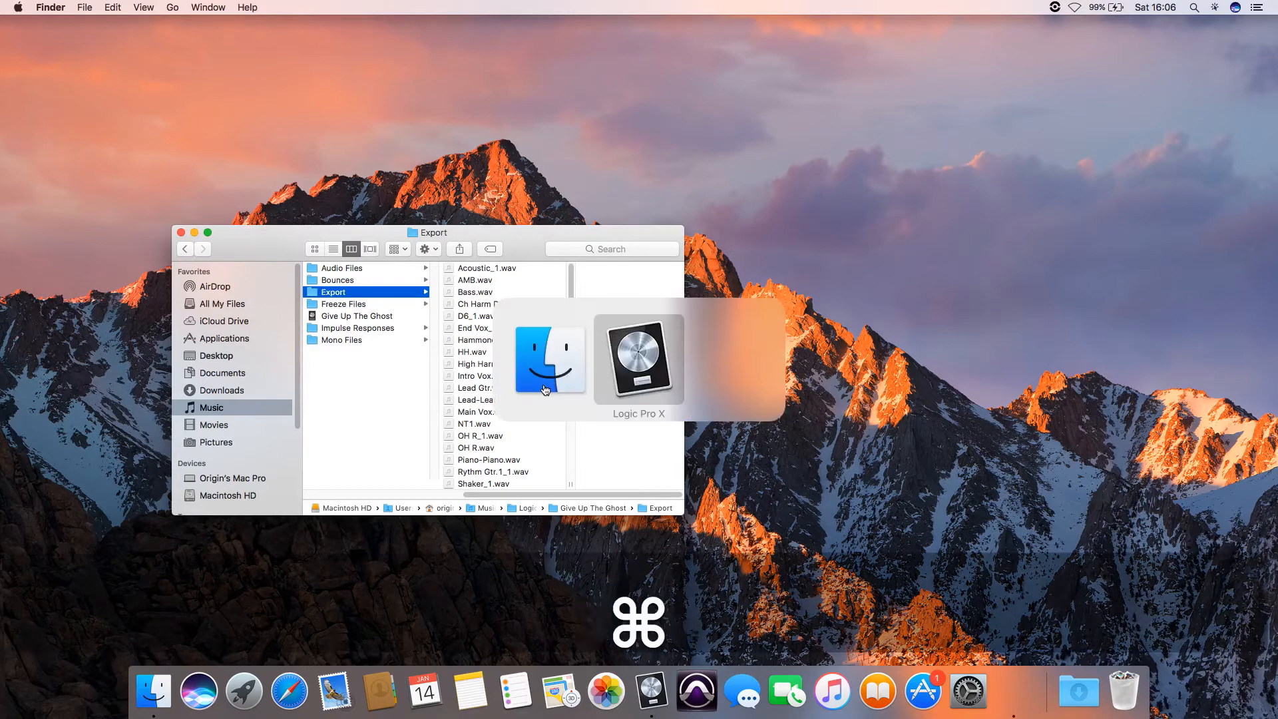
key("super+n")
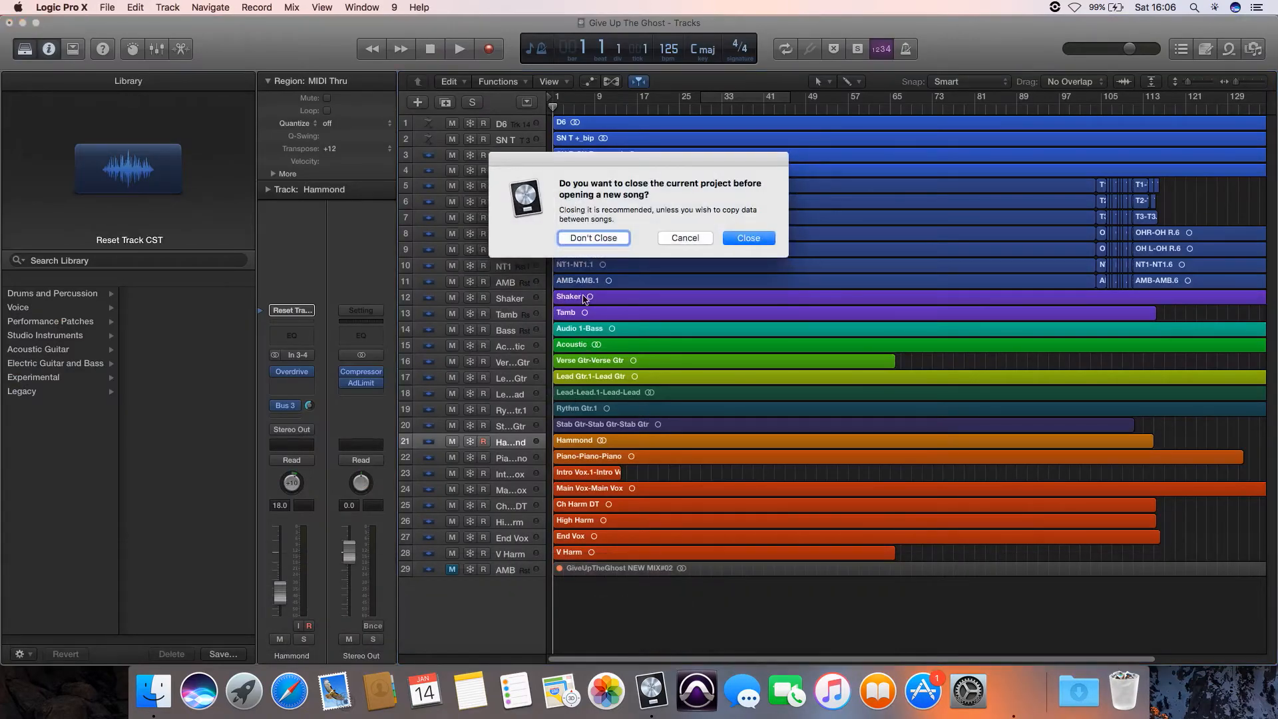
key("Return")
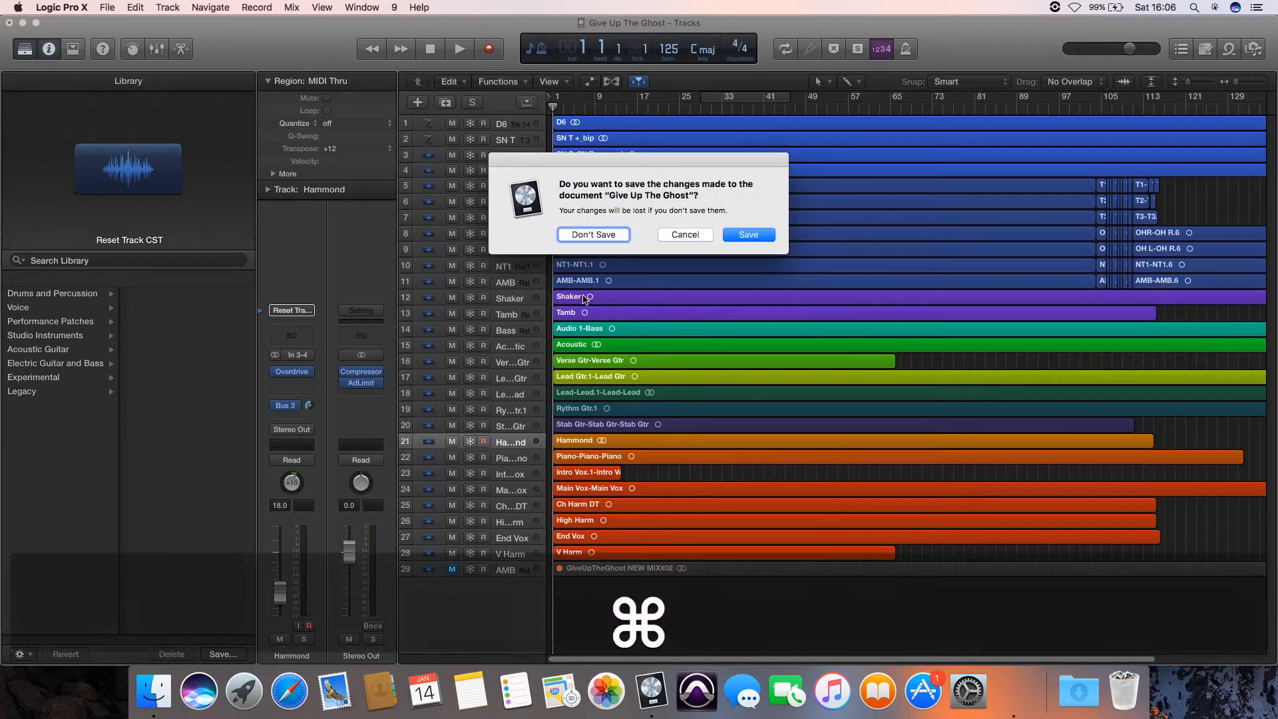
key("super+d")
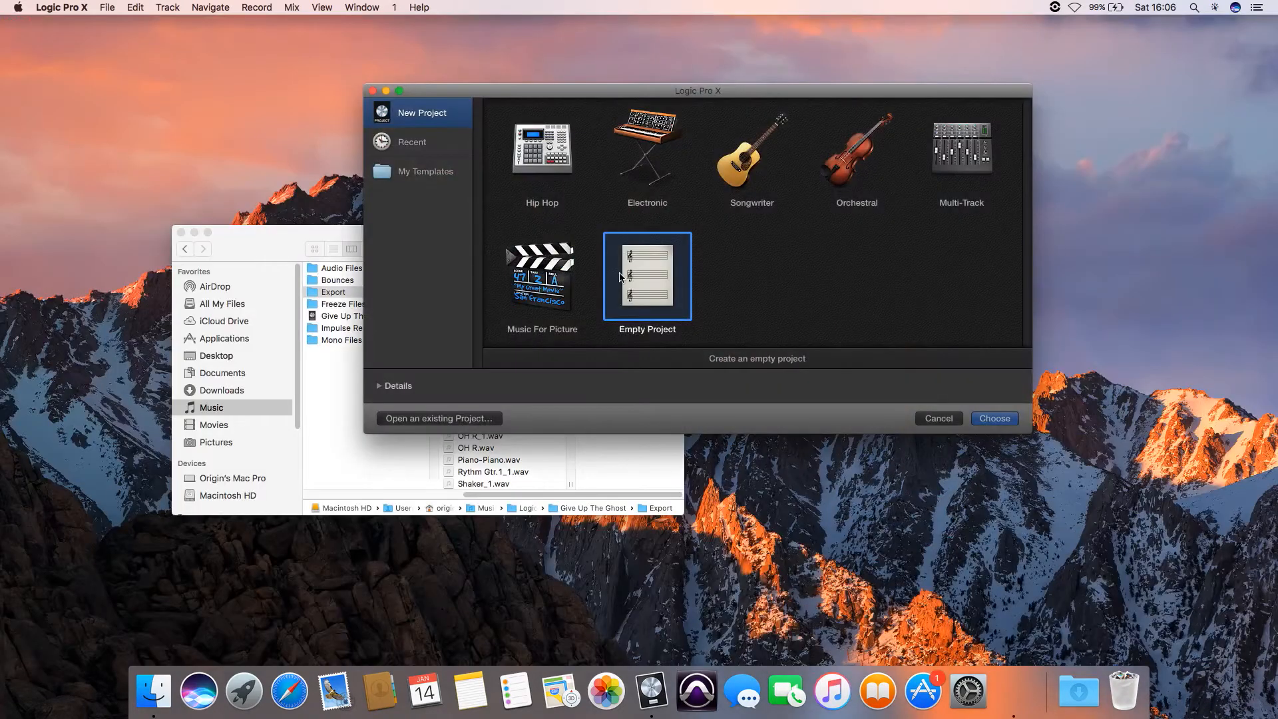
key("Return")
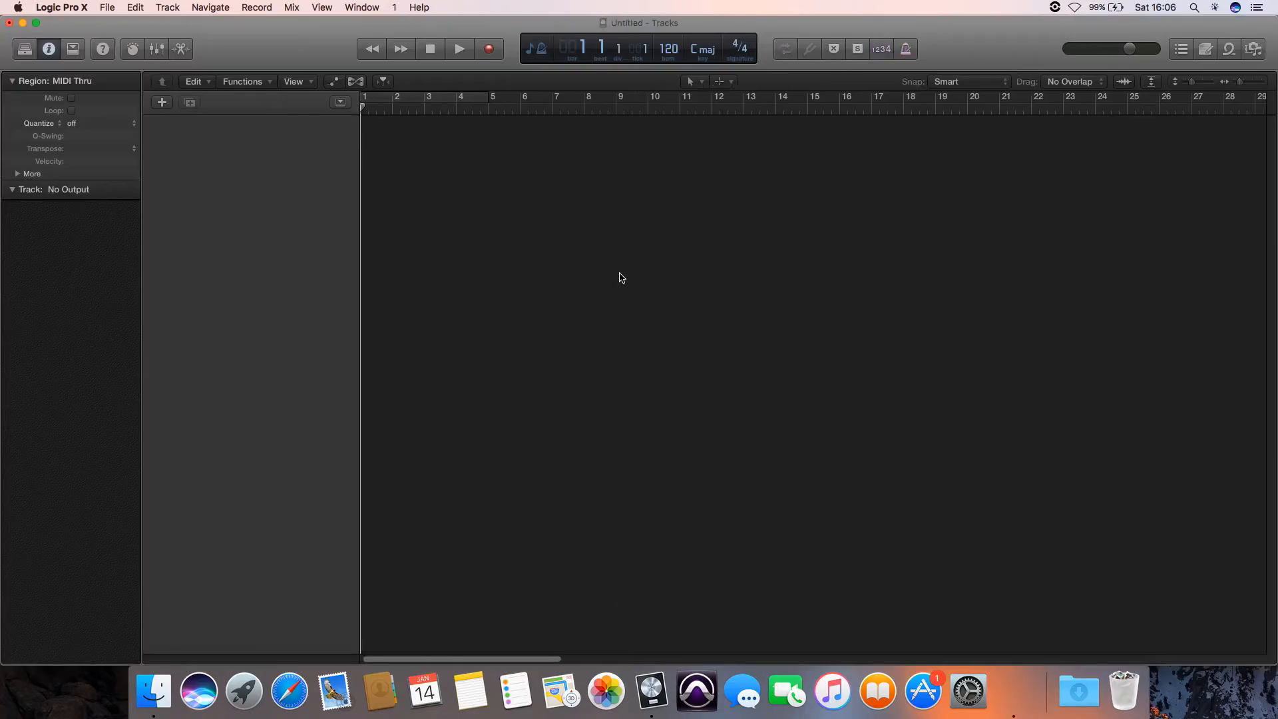
key("Return")
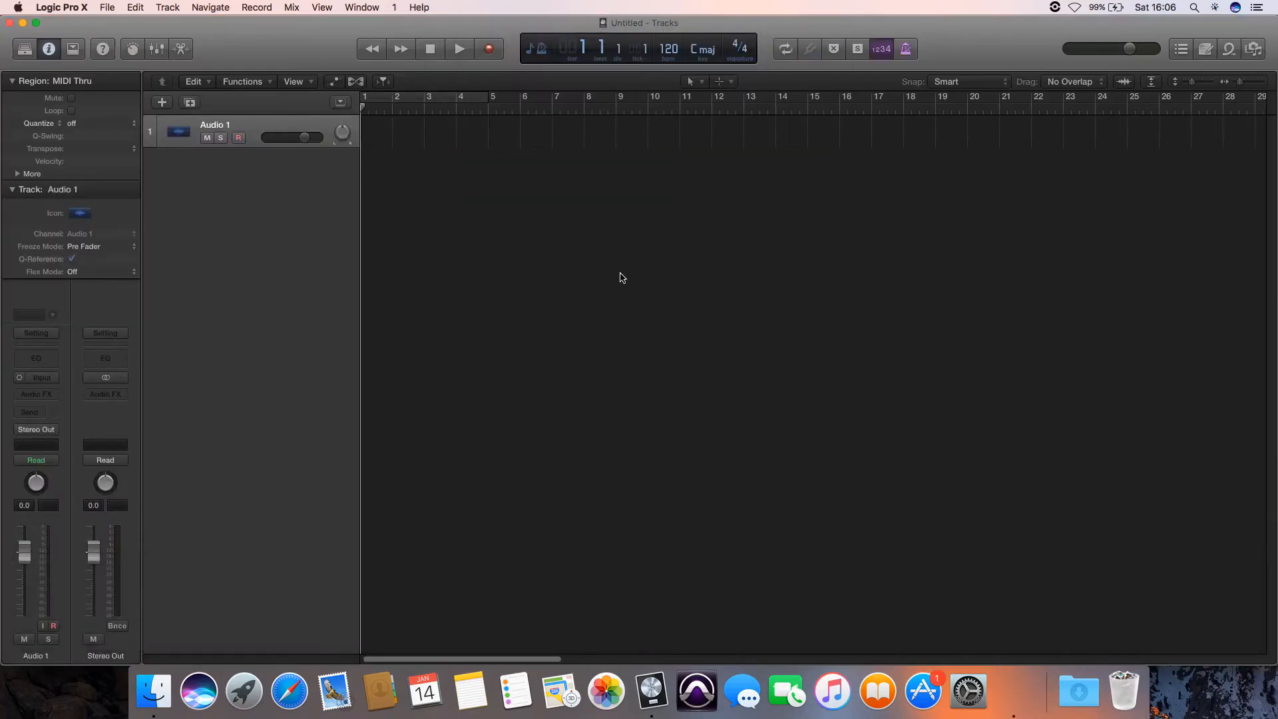
- Add all exported WAV files from the Give Up The Ghost project's Export folder to the new project's audio file list
key("f")
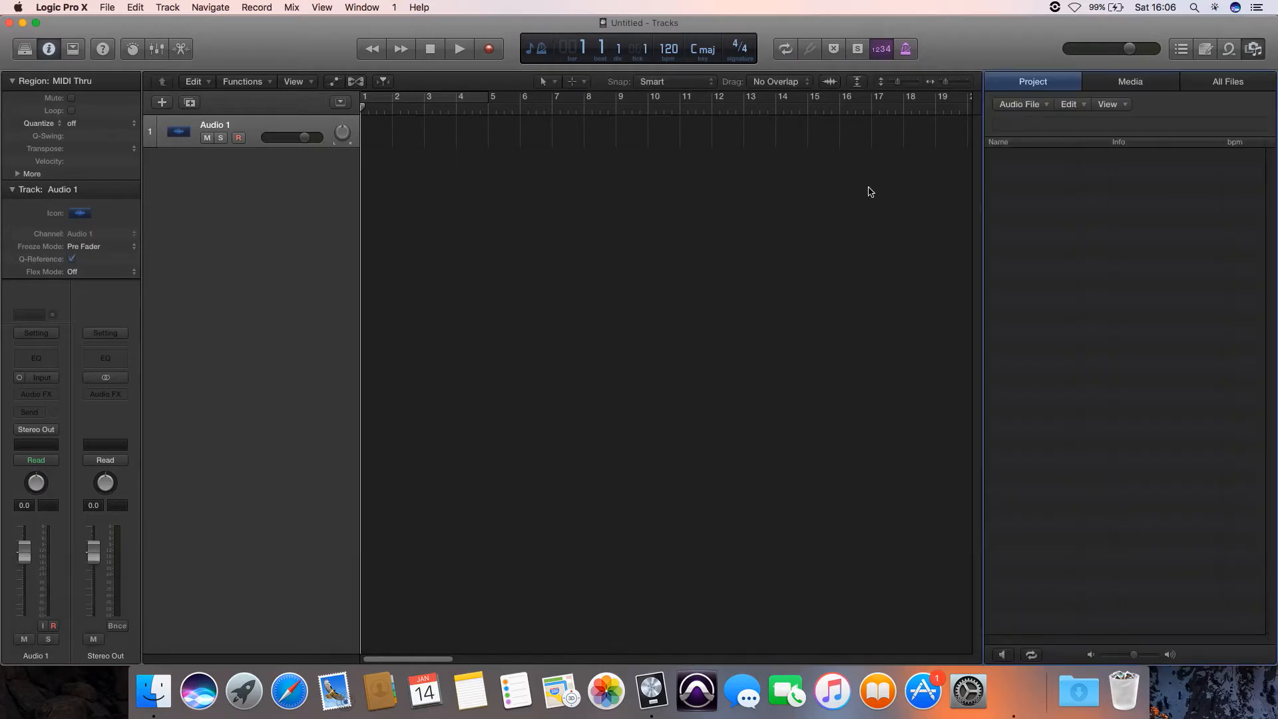
key("ctrl+f")
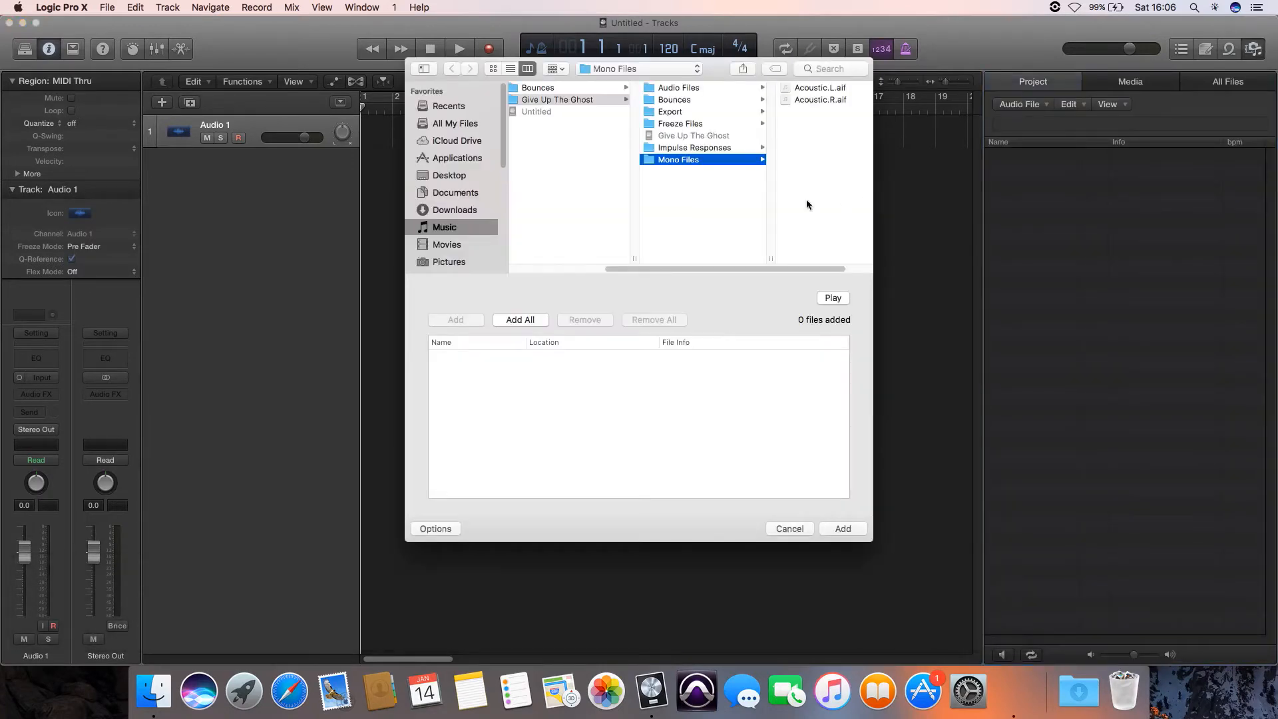
left_click(685, 112)
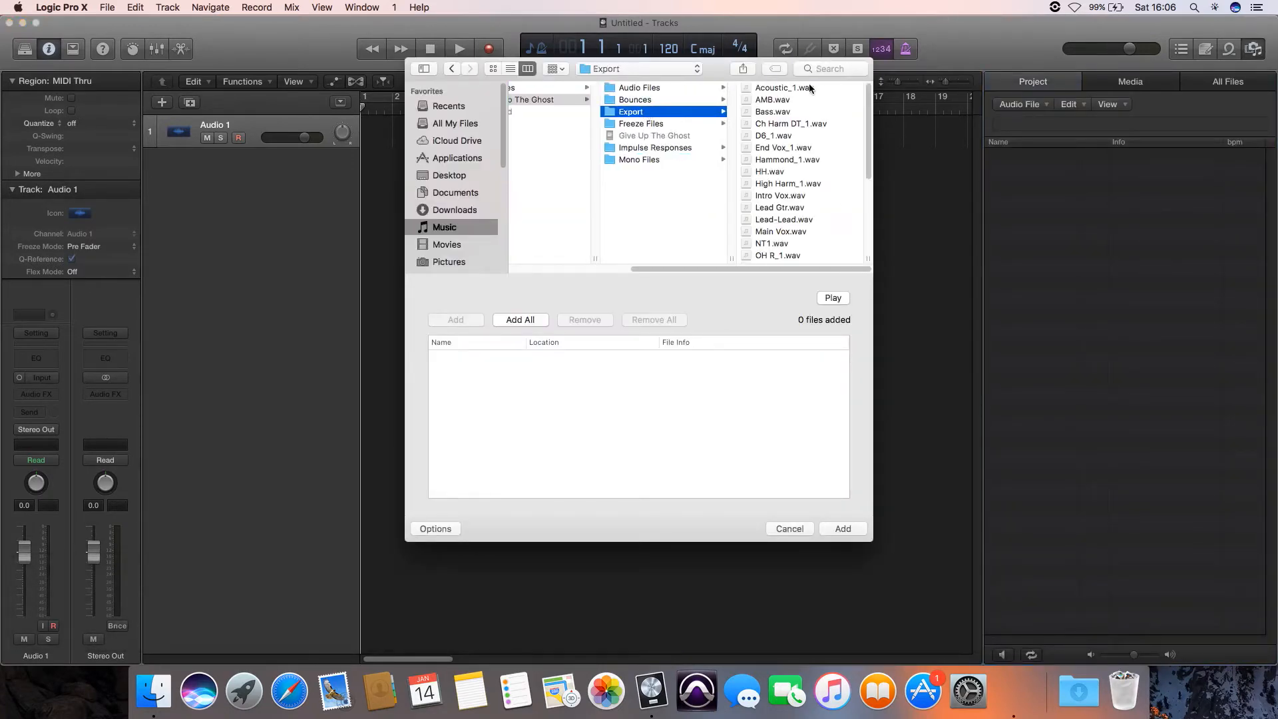
left_click(808, 88)
key("super+a")
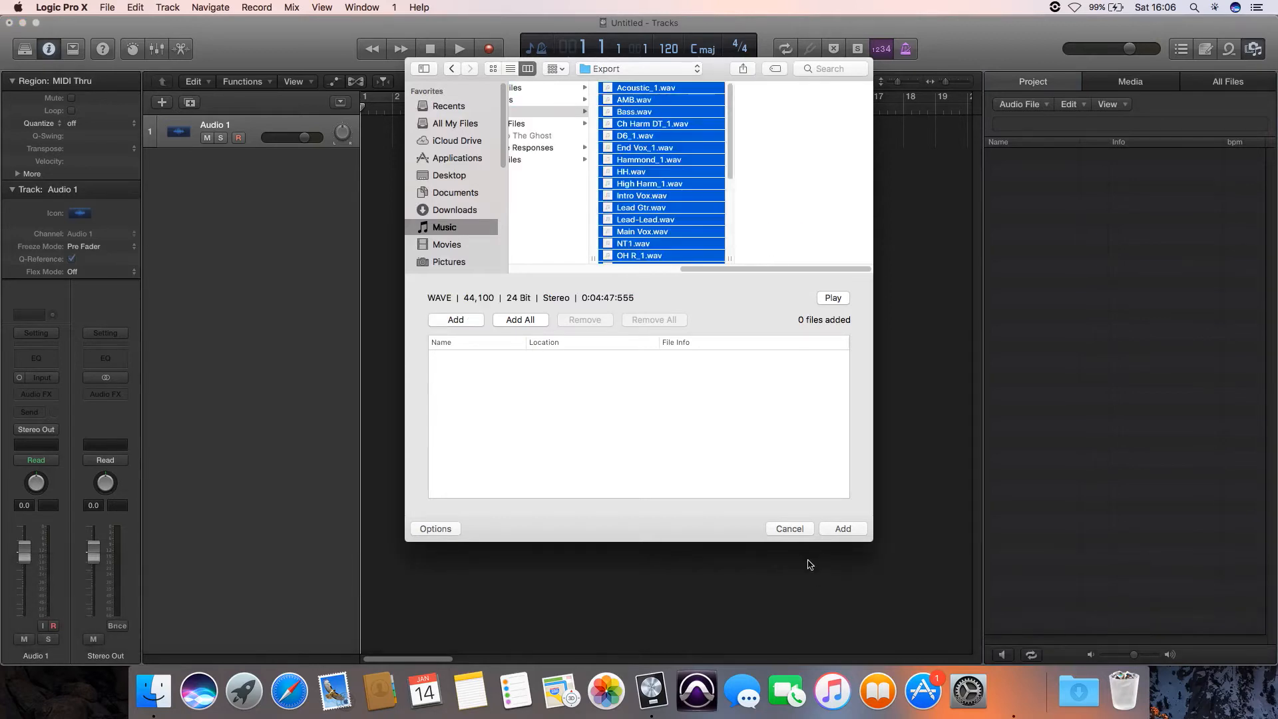
left_click(841, 527)
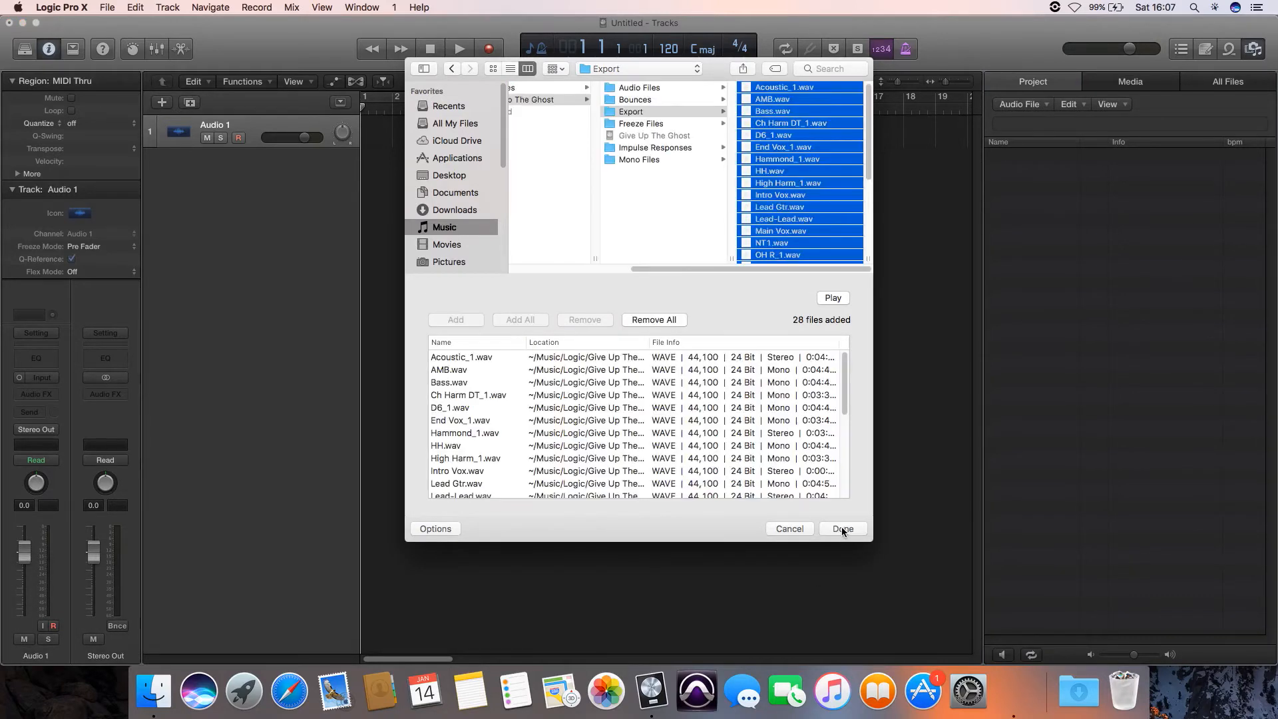
left_click(843, 528)
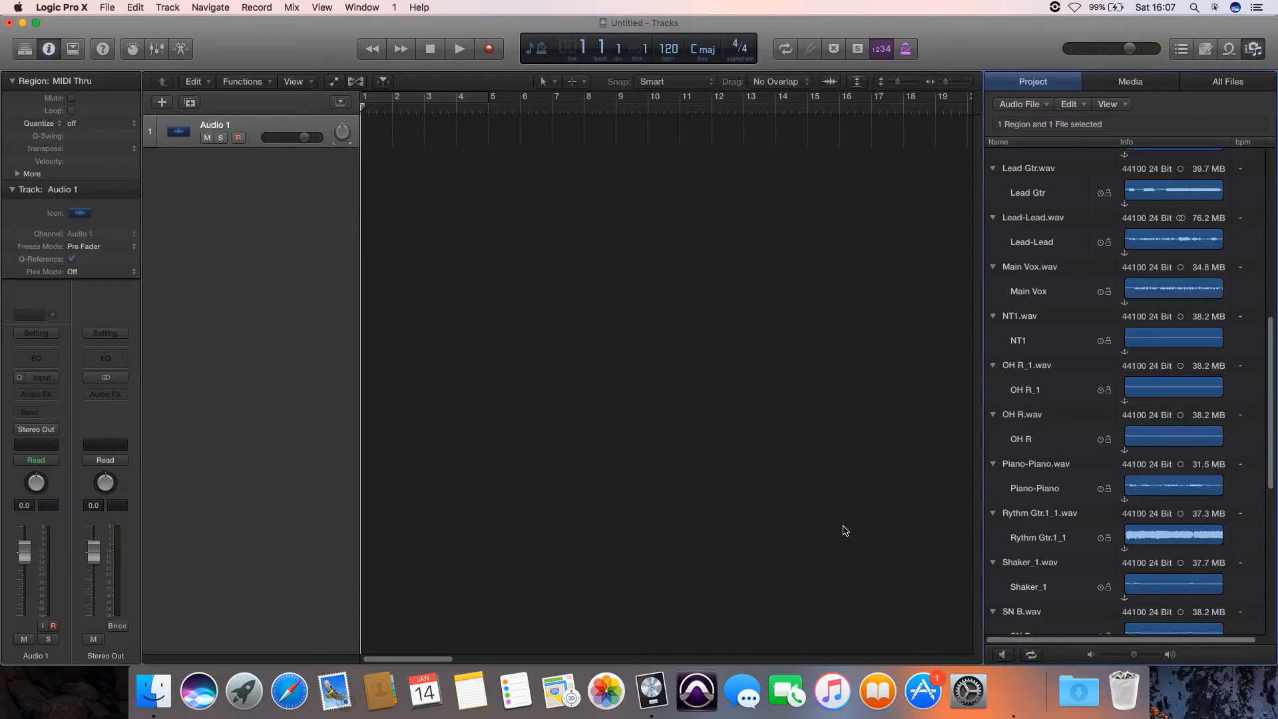
- Place all the added audio files at bar 1 on newly created tracks and import their tempo information into the project
key("super+a")
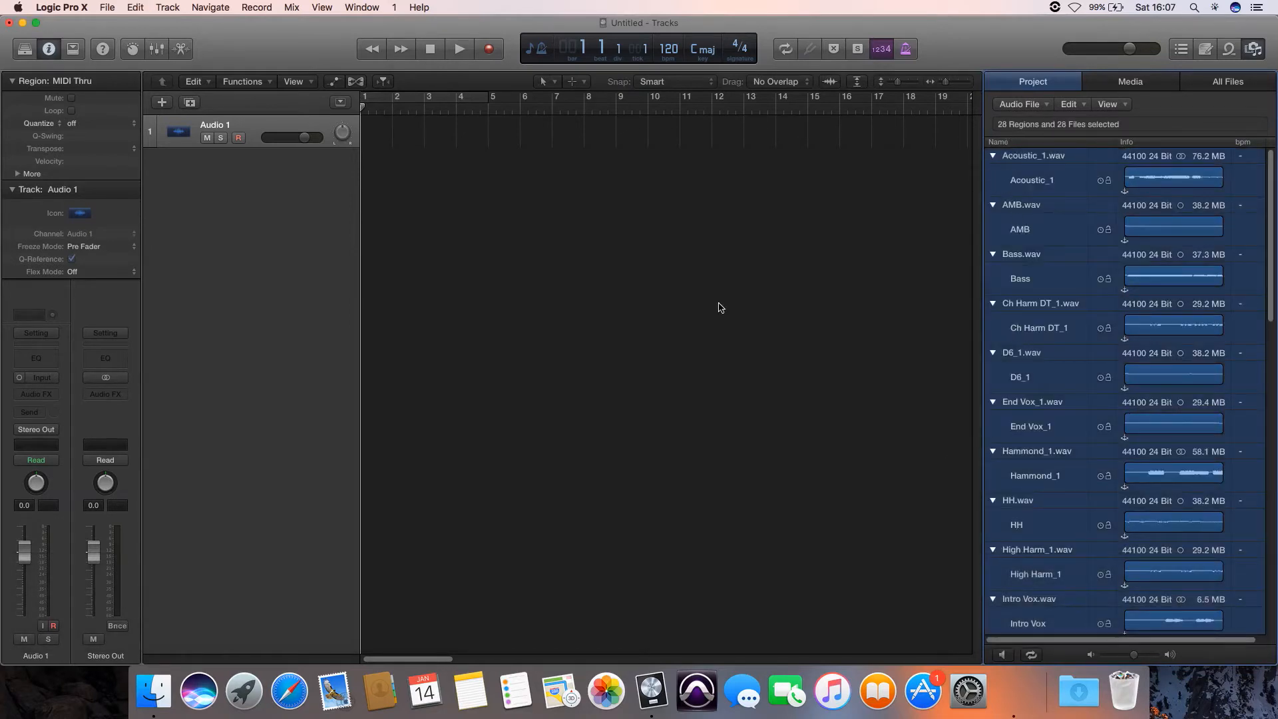
left_click_drag(719, 308, 371, 265)
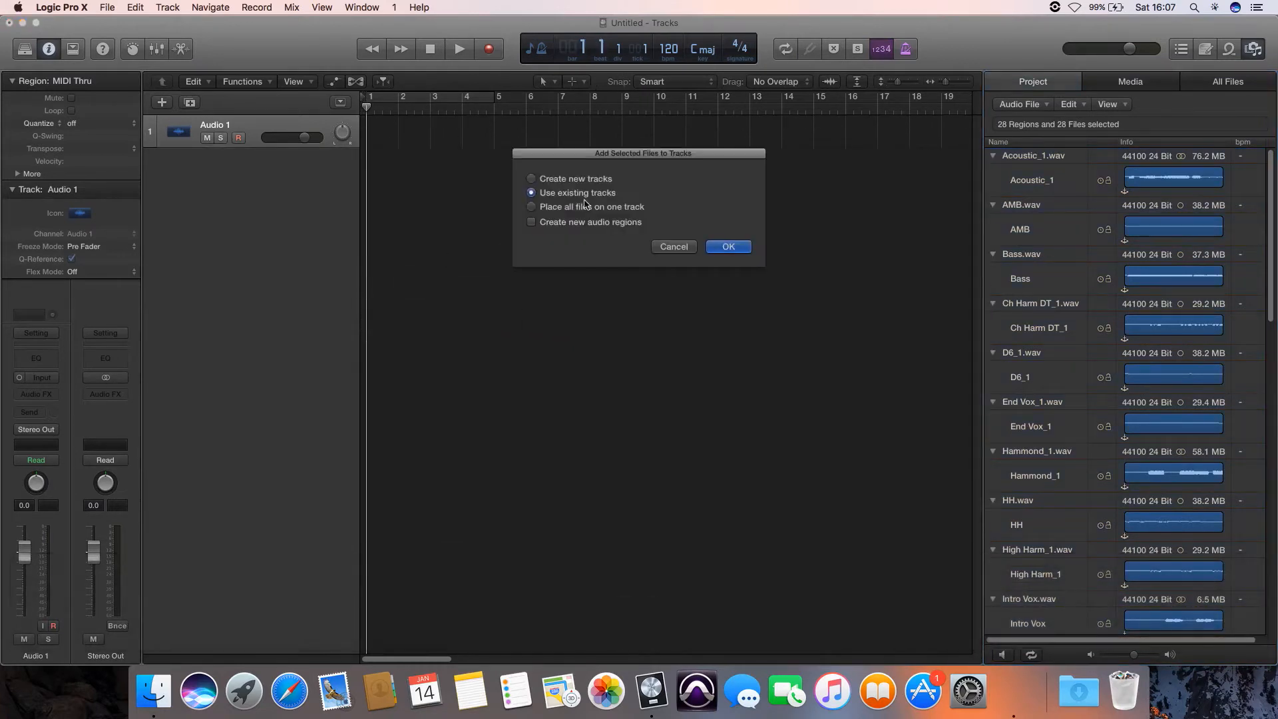
left_click(581, 180)
key("Return")
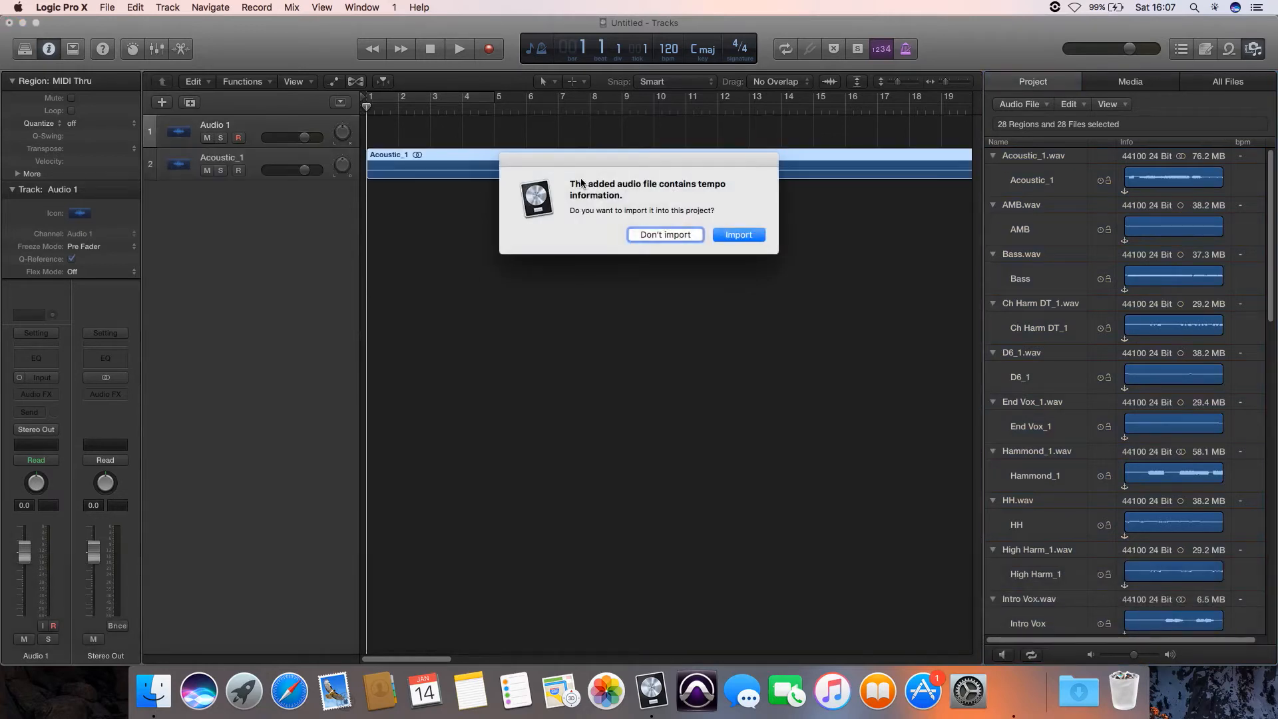
left_click(730, 234)
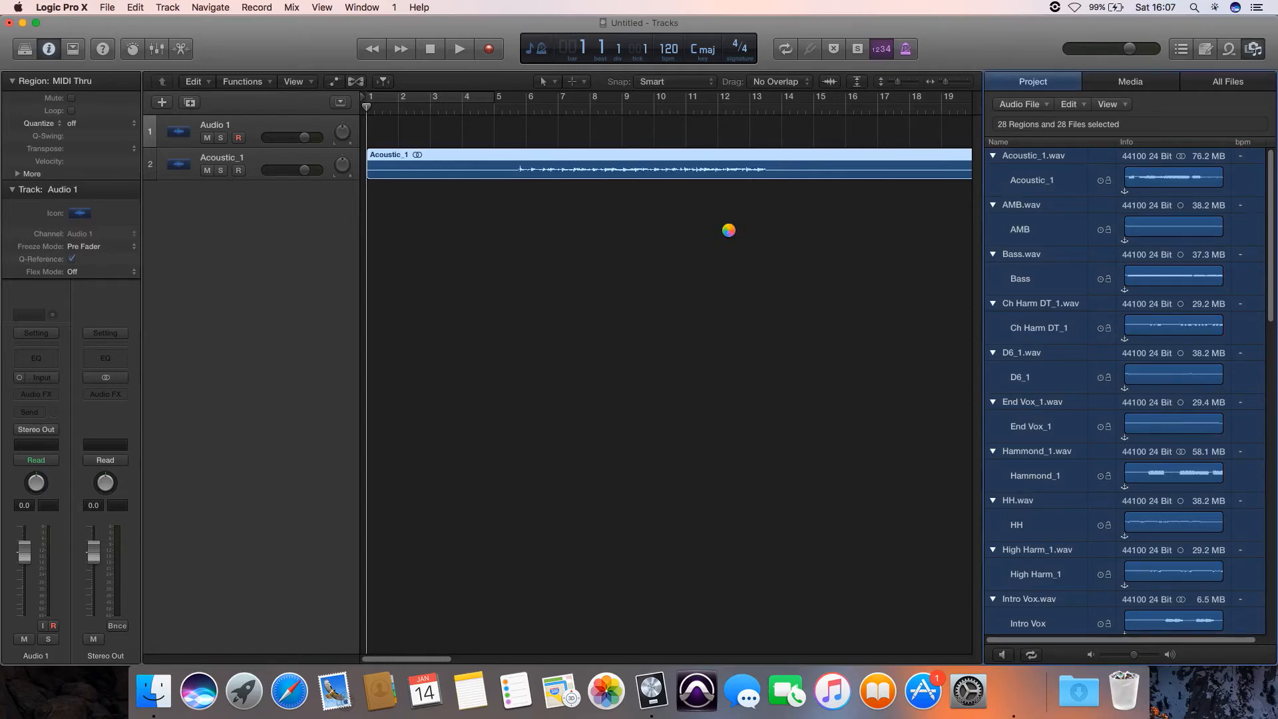
scroll(713, 236, "down", 5)
scroll(714, 237, "down", 5)
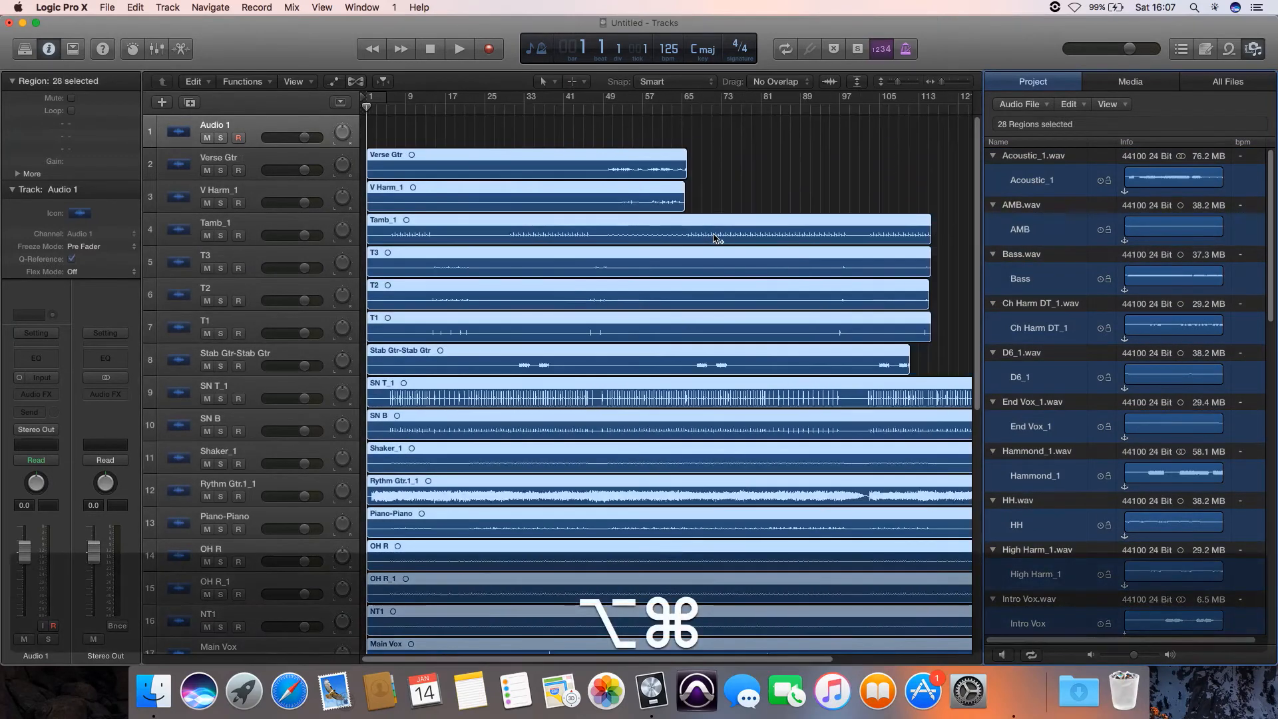
scroll(714, 237, "down", 5)
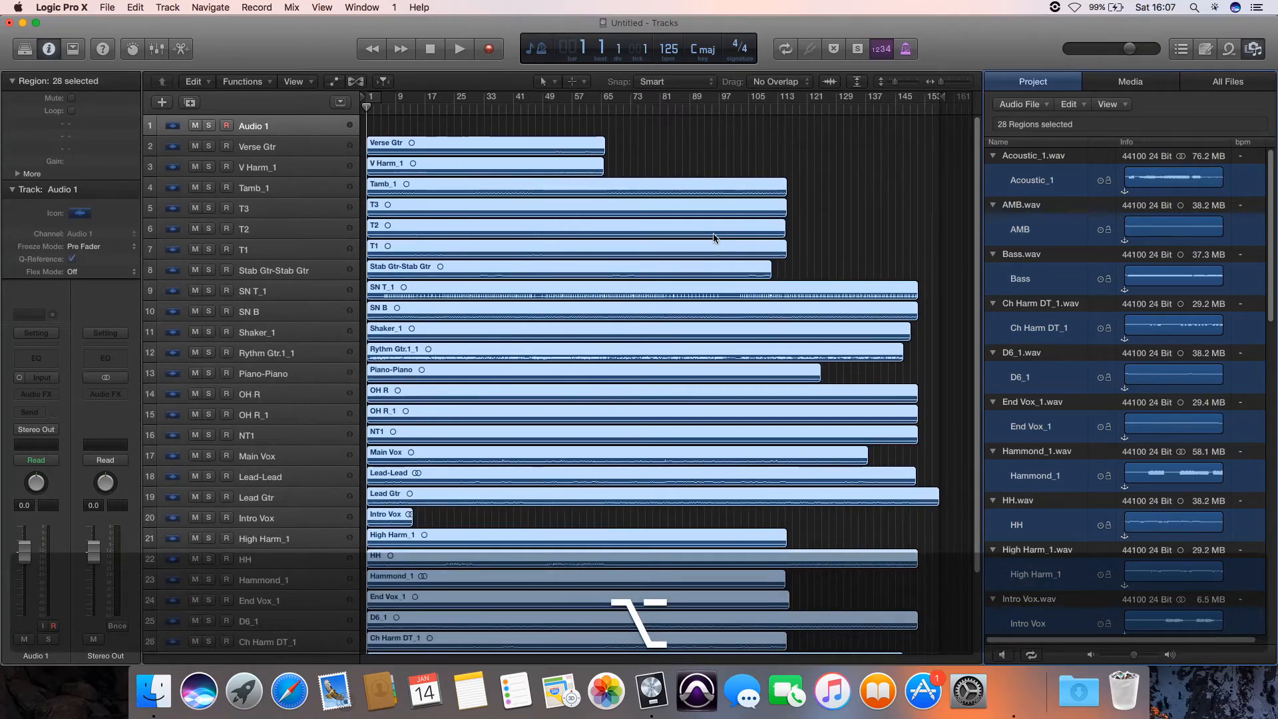
scroll(713, 237, "down", 2)
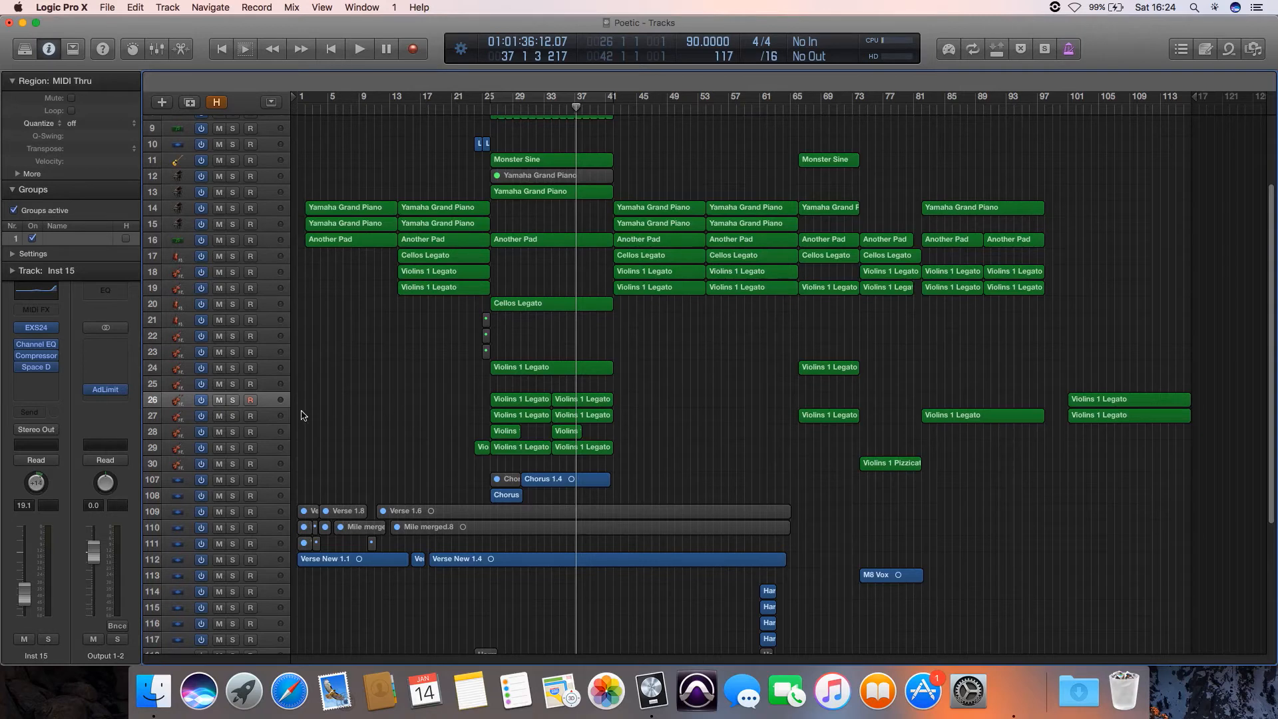
left_click(275, 403)
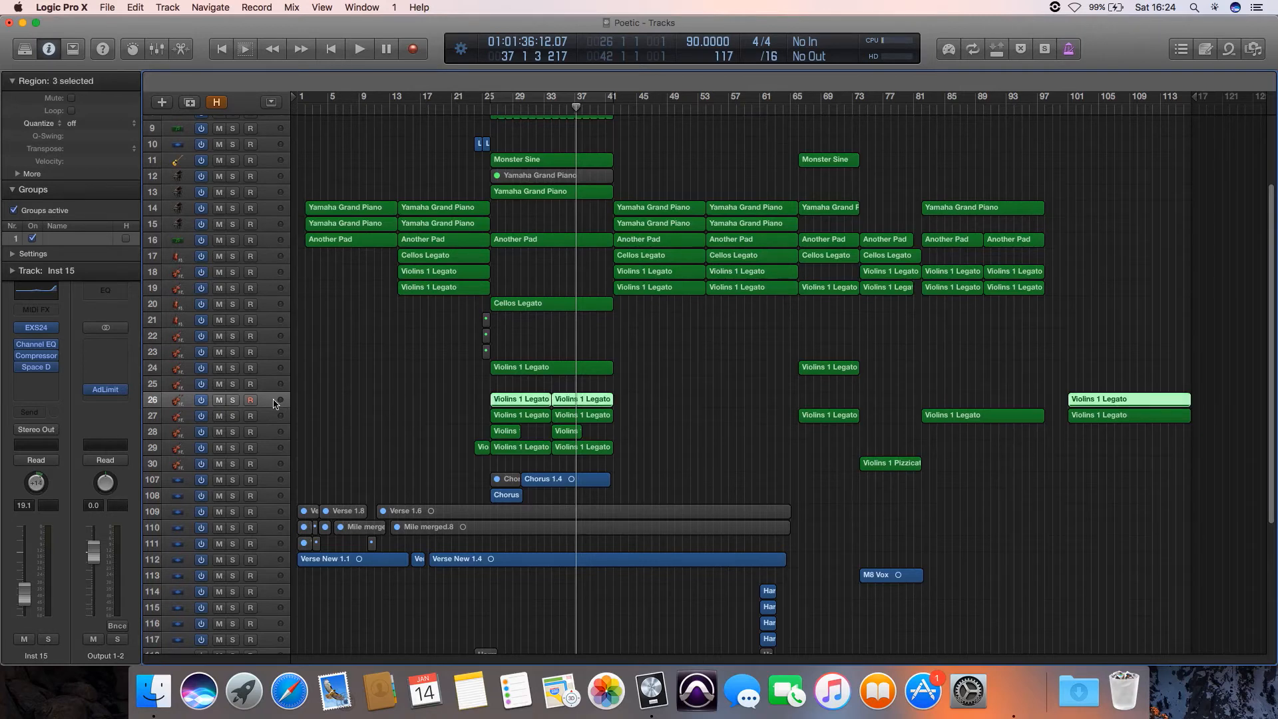
left_click(112, 8)
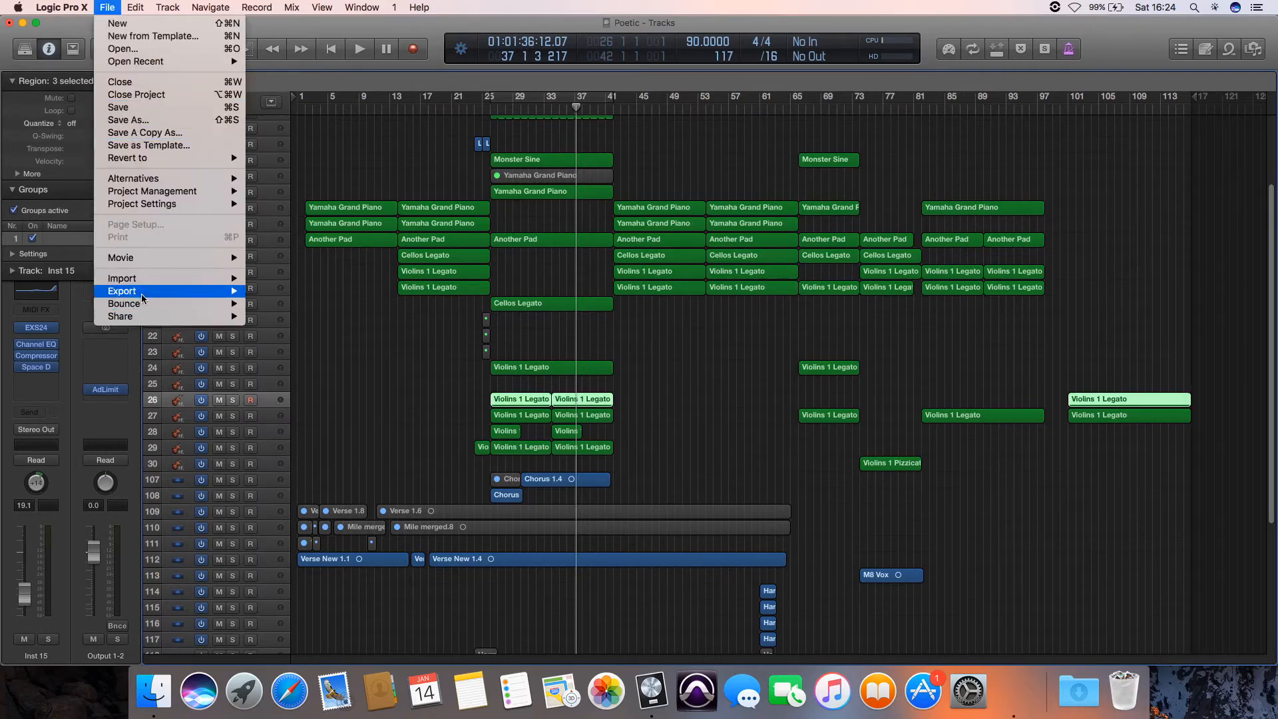
mouse_move(147, 292)
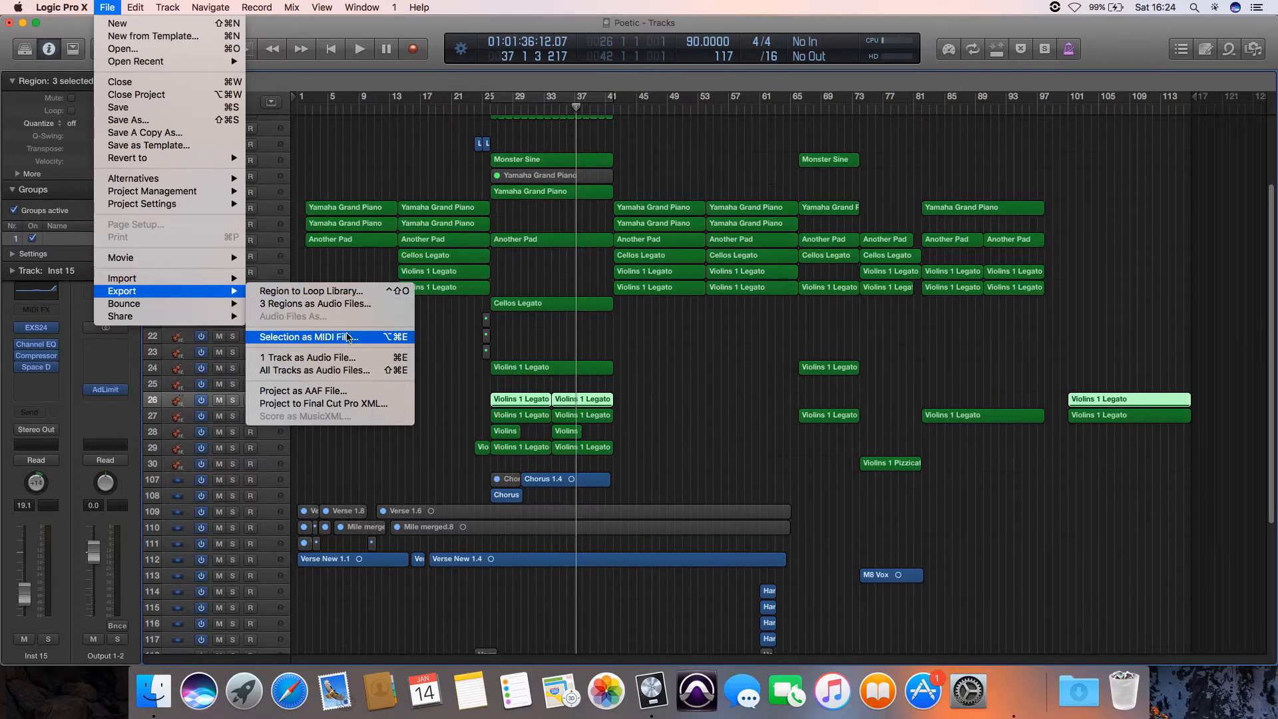
left_click(444, 343)
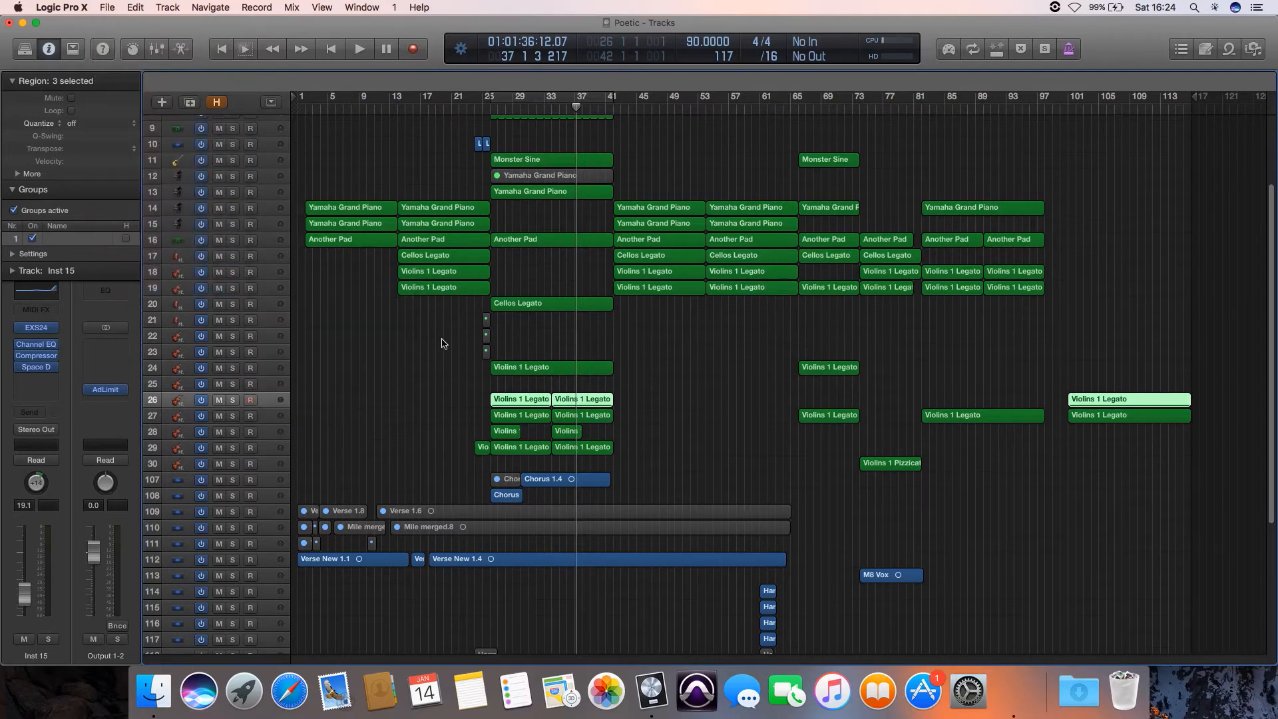
left_click(457, 385)
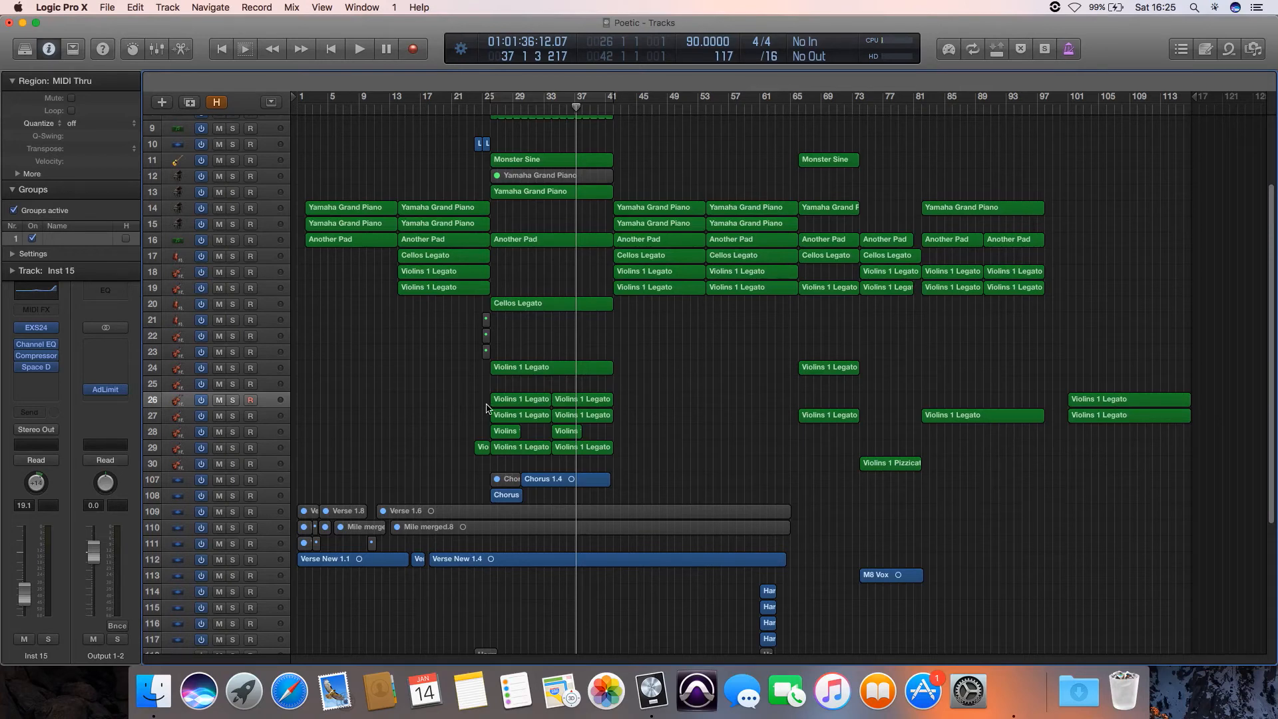
- Extend the first Violins 1 Legato region on track 26 back to bar 1 and join all regions on that track
left_click_drag(492, 402, 300, 407)
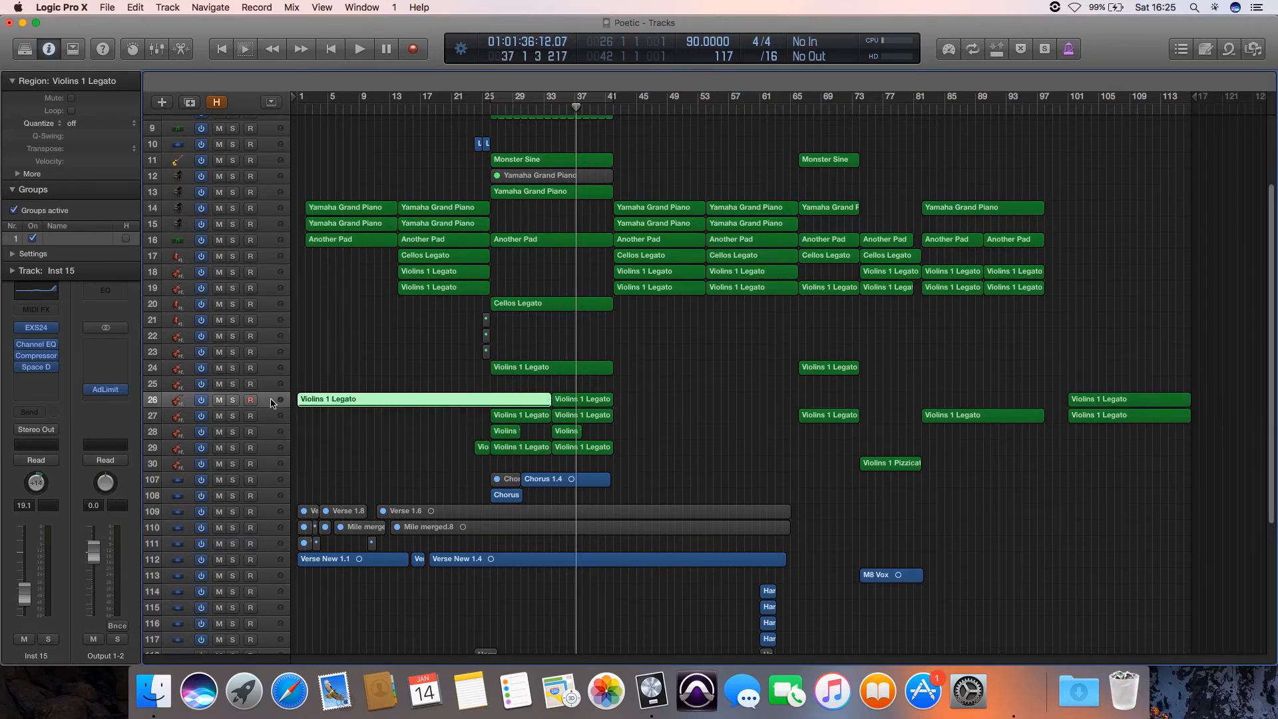
left_click(270, 403)
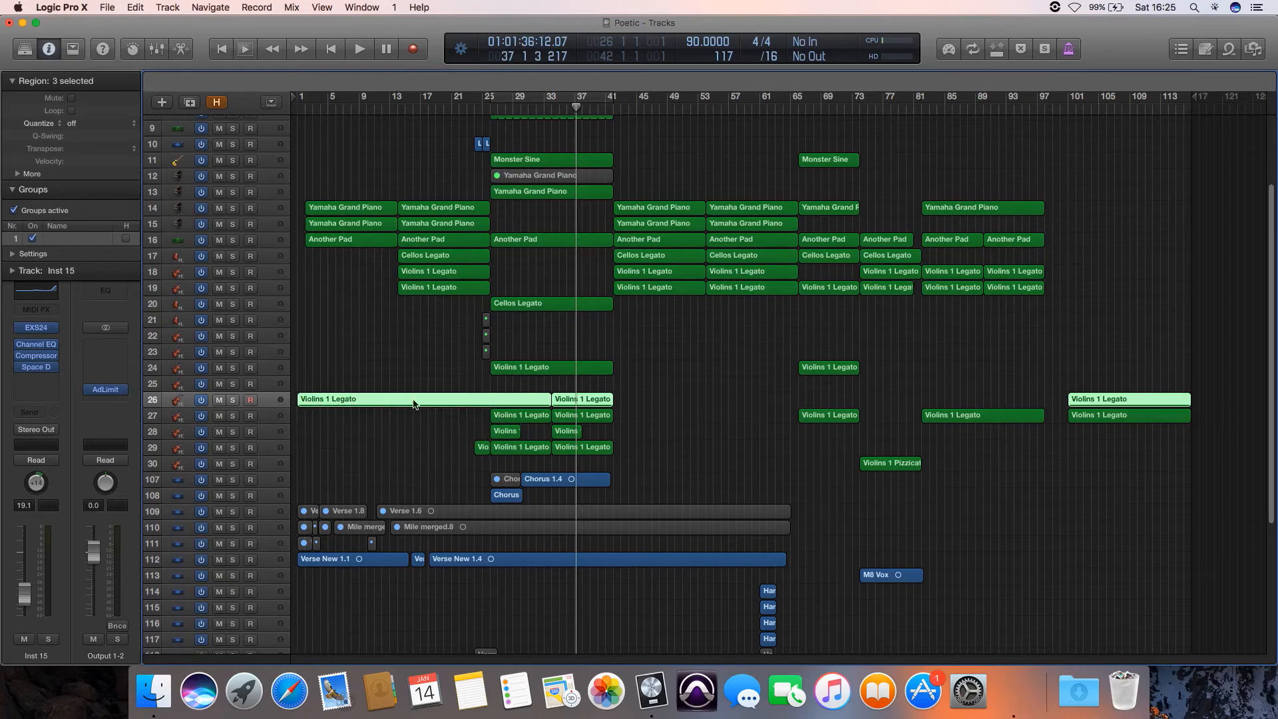
left_click(137, 7)
mouse_move(175, 252)
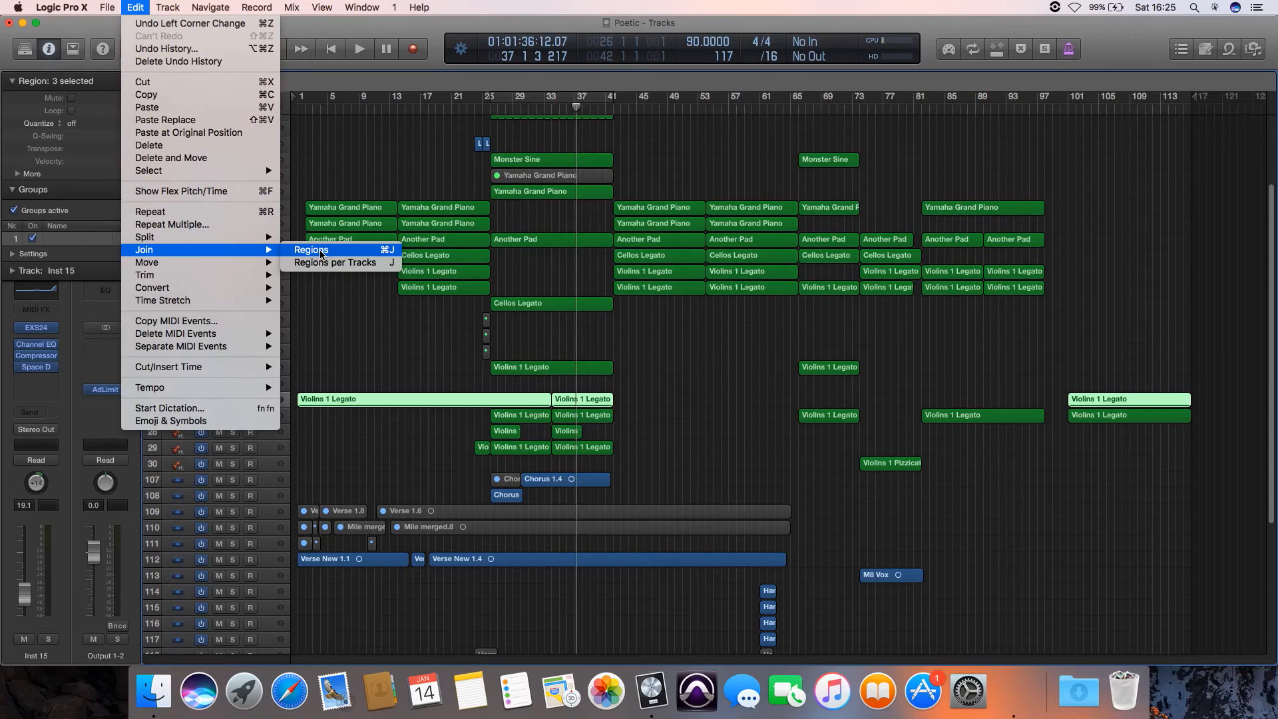
key("super+j")
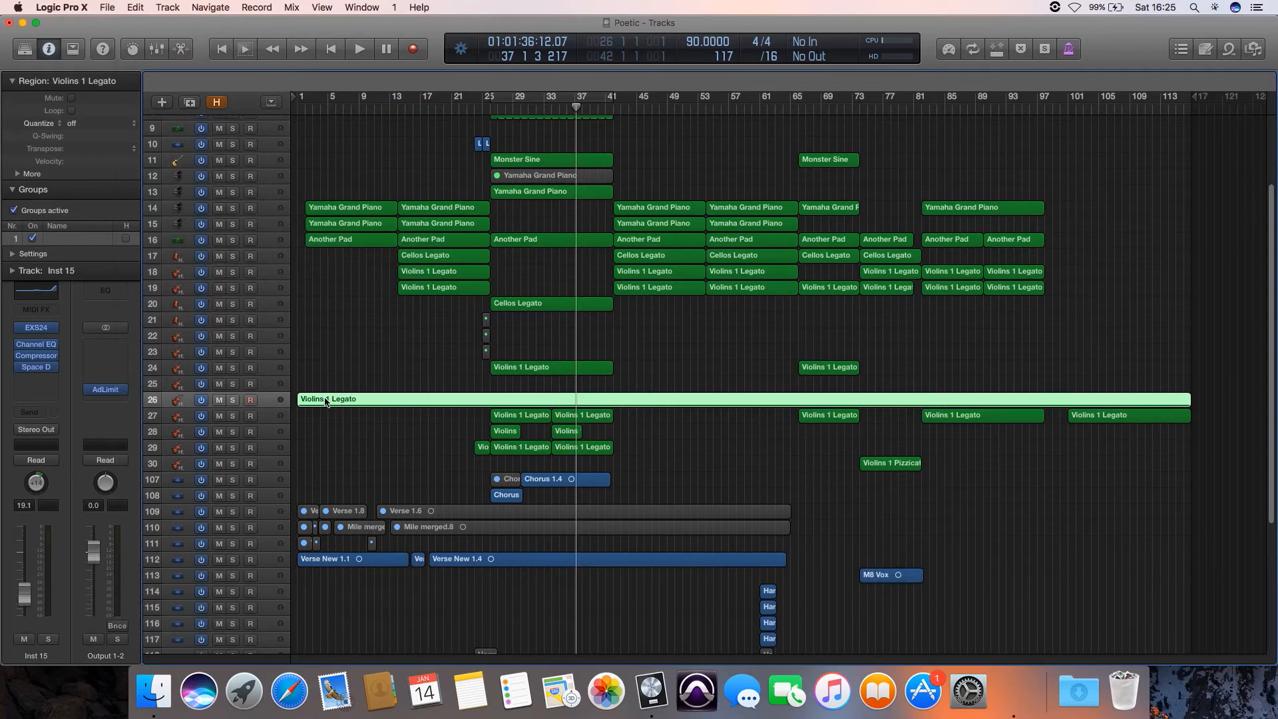
- Export the joined Violins 1 Legato region as a MIDI file named Violins into a new MIDI folder inside the Poetic folder
left_click(108, 7)
mouse_move(227, 291)
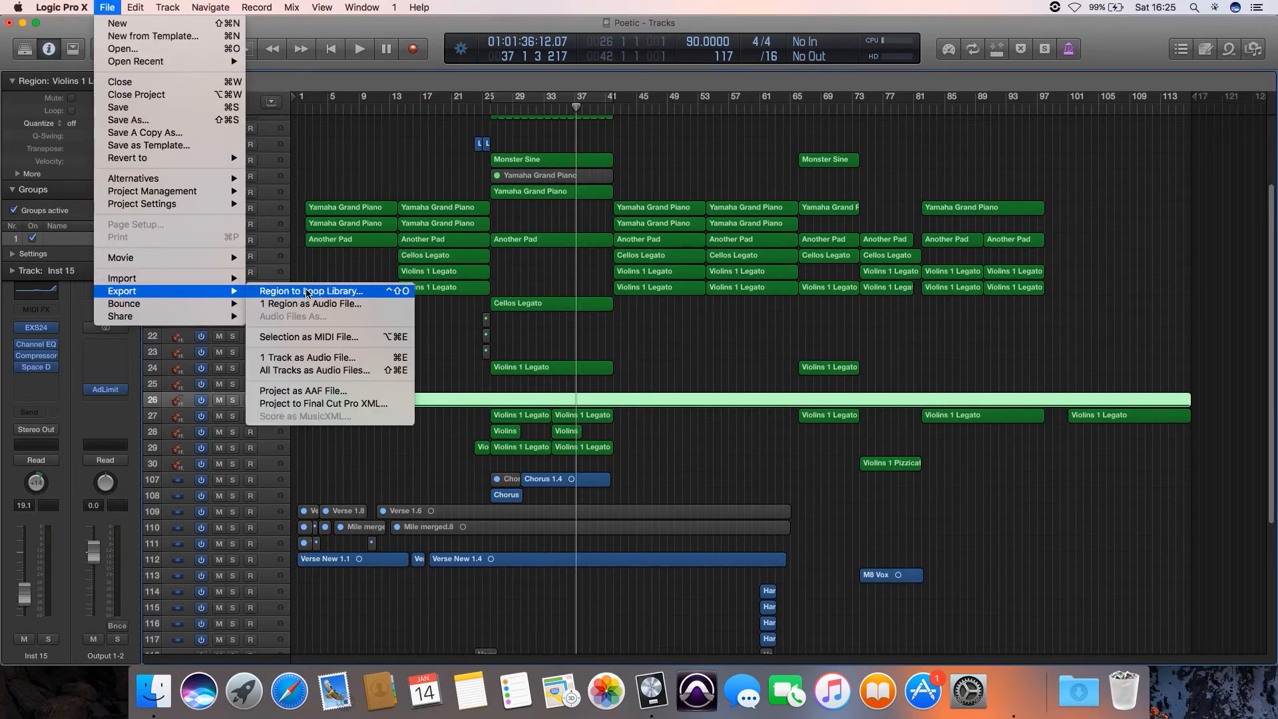
left_click(308, 338)
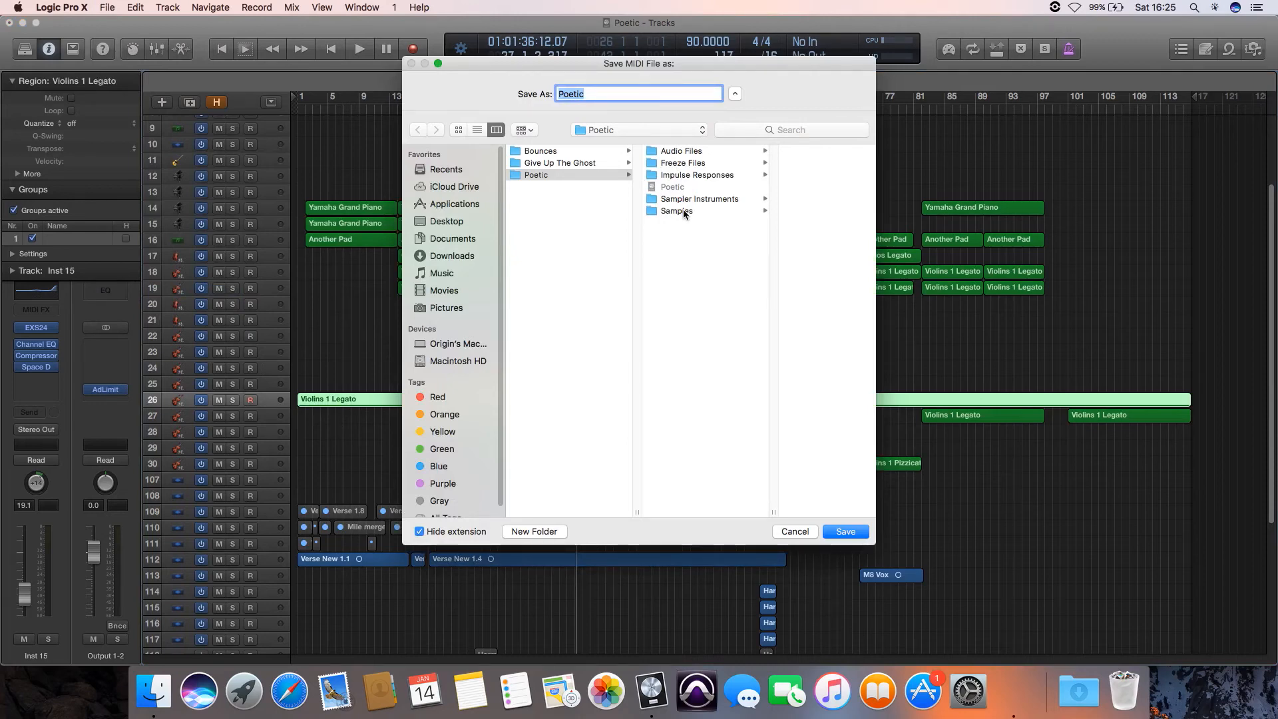
key("shift+super+n")
type("MIDI")
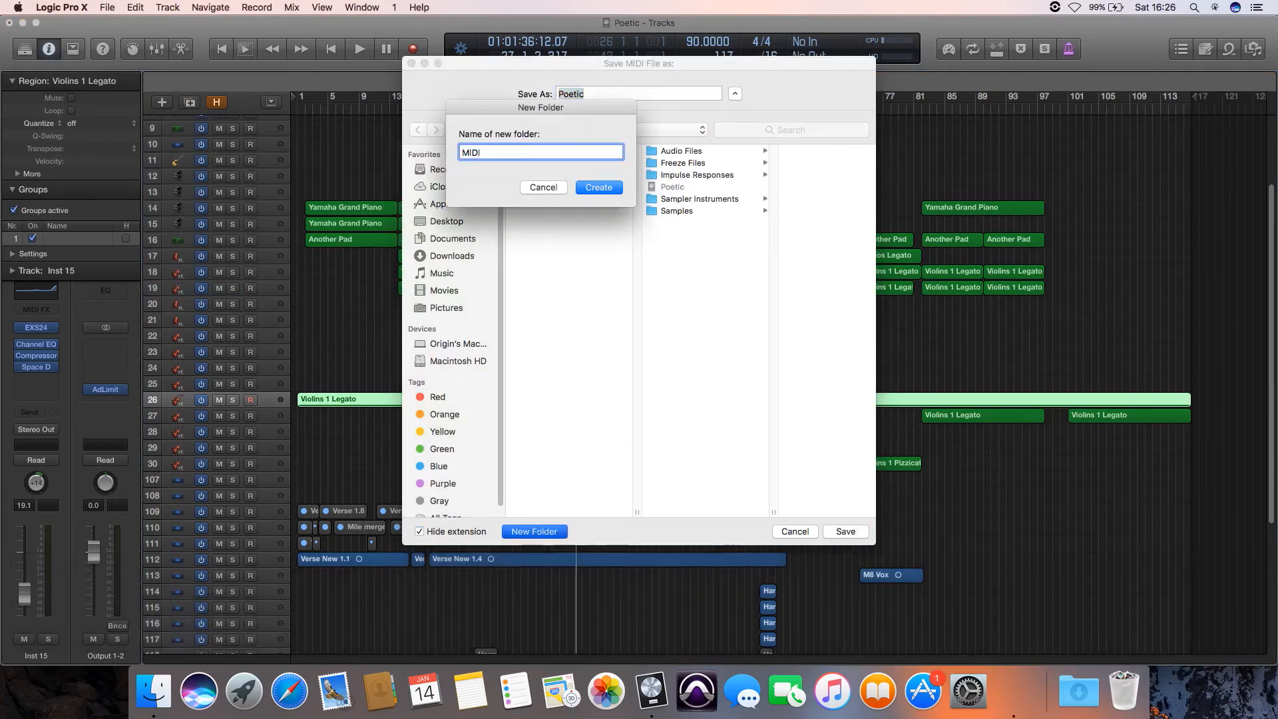
key("Return")
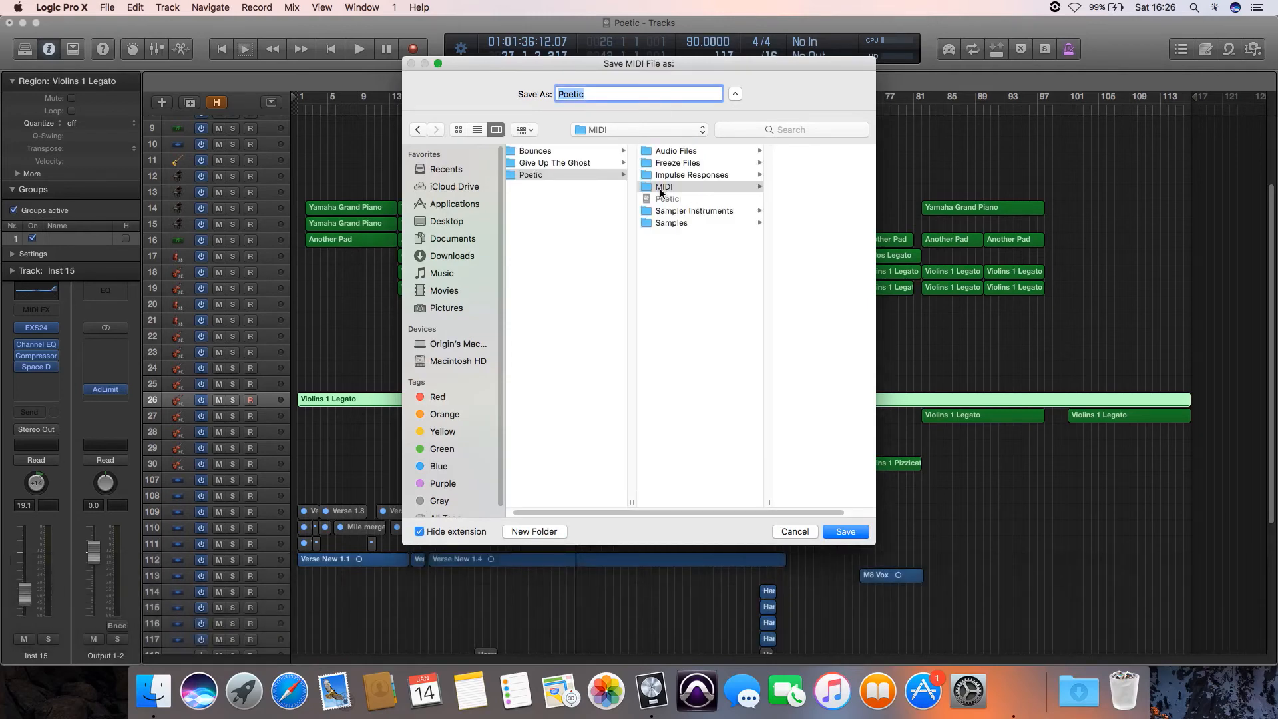
type("Violi")
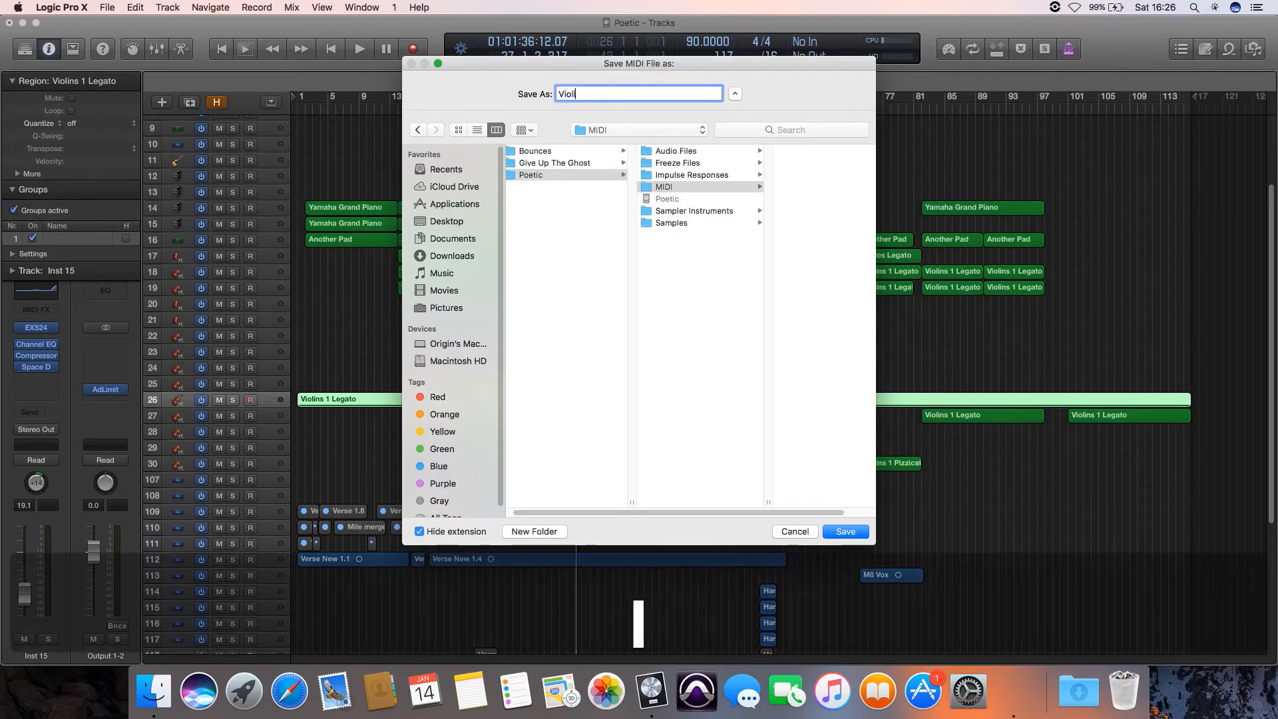
type("ns")
key("Return")
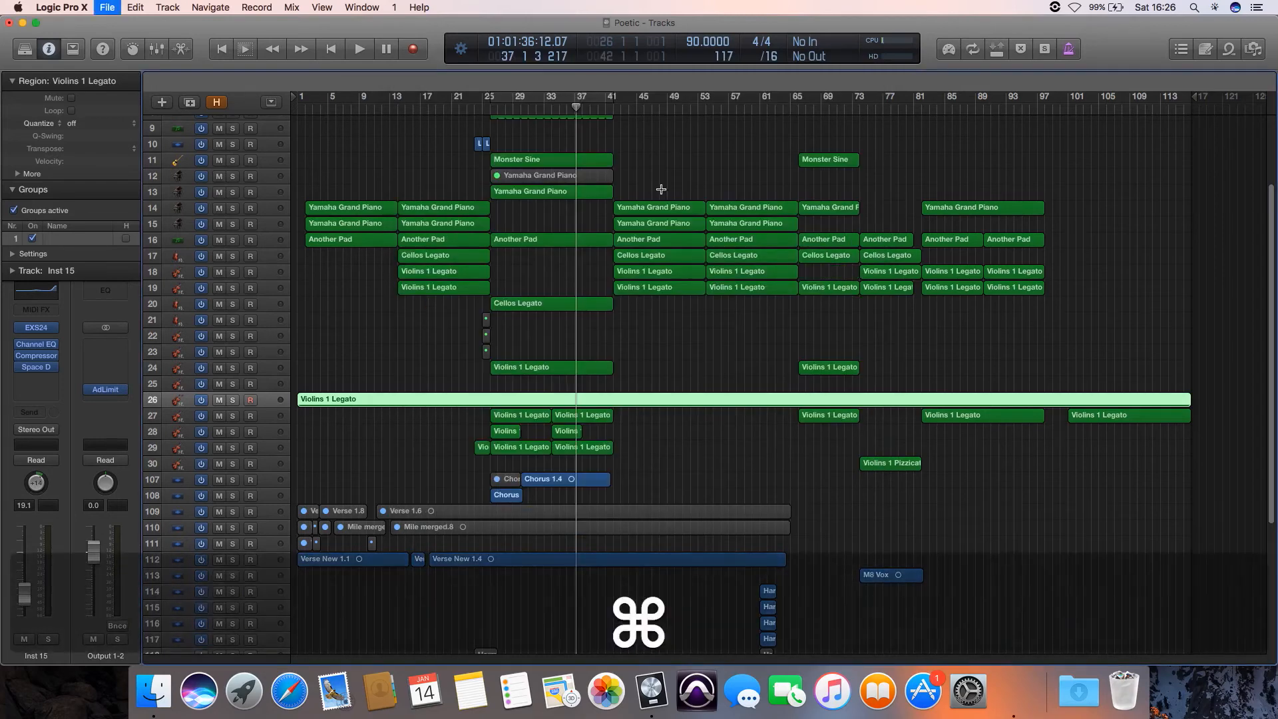
- Close the Poetic project without saving and create an empty project with one software instrument track, dismissing the Musical Typing keyboard
key("super+w")
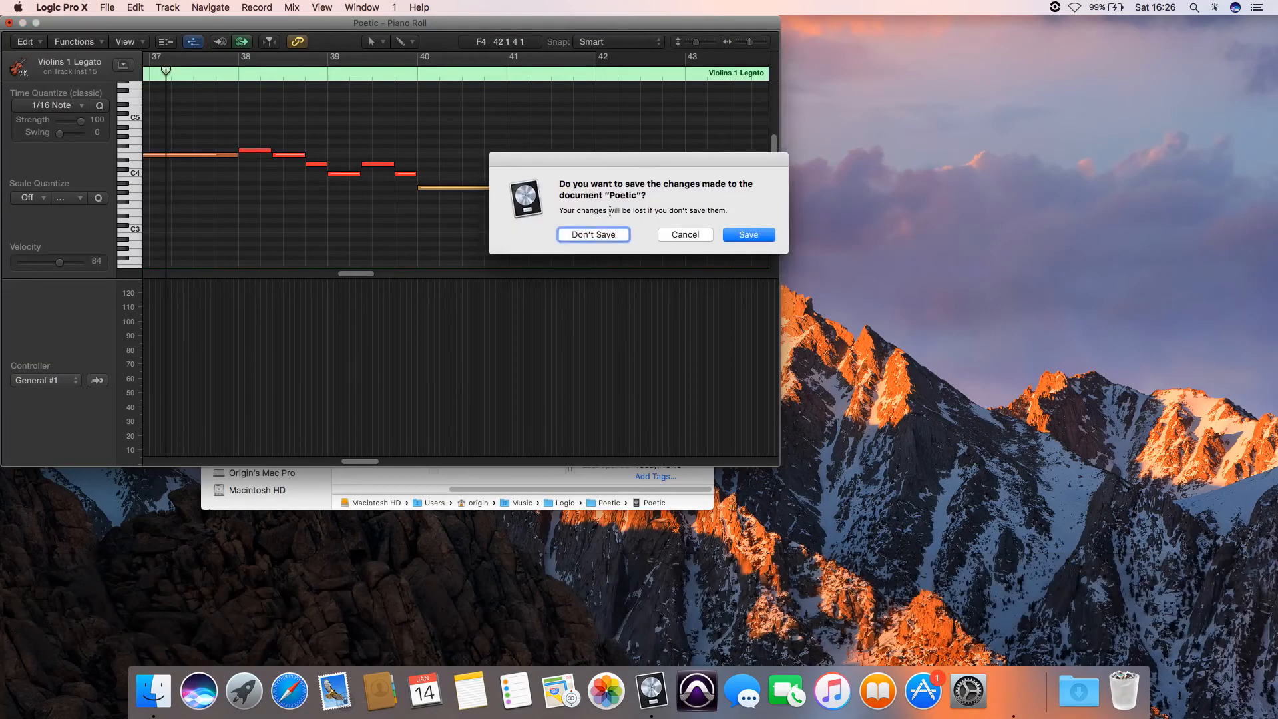
left_click(591, 233)
key("super+n")
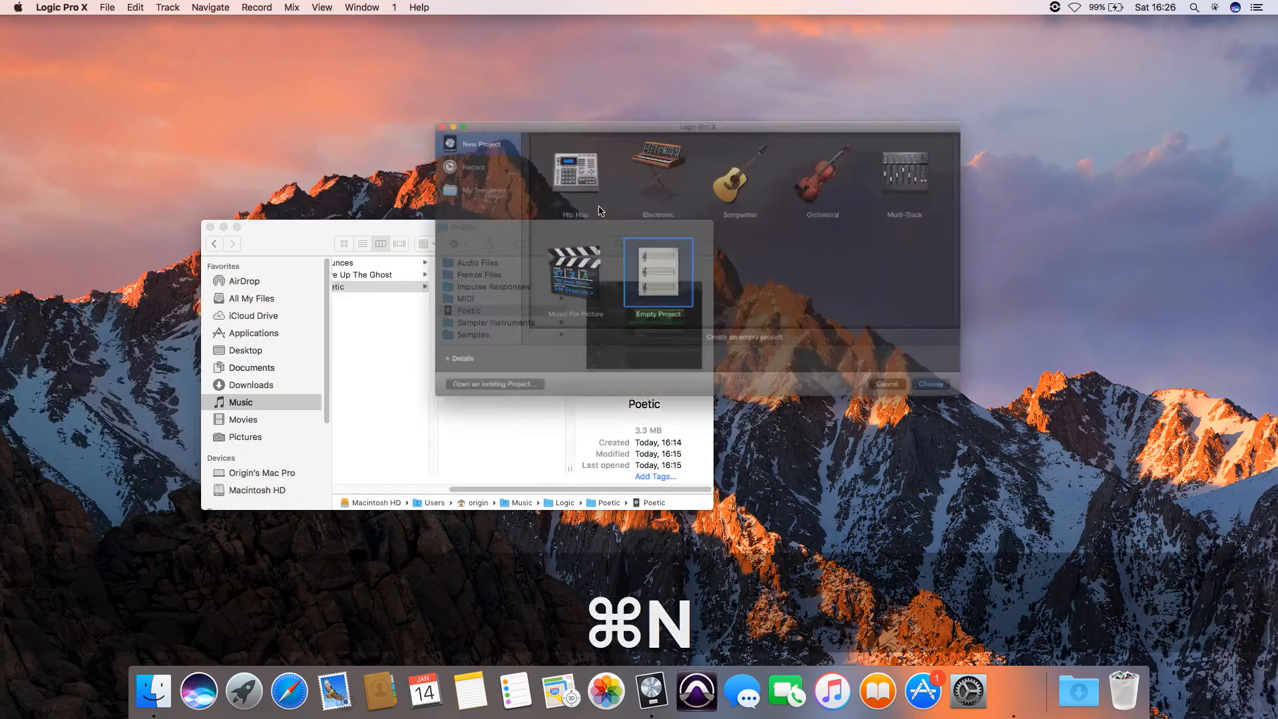
double_click(651, 281)
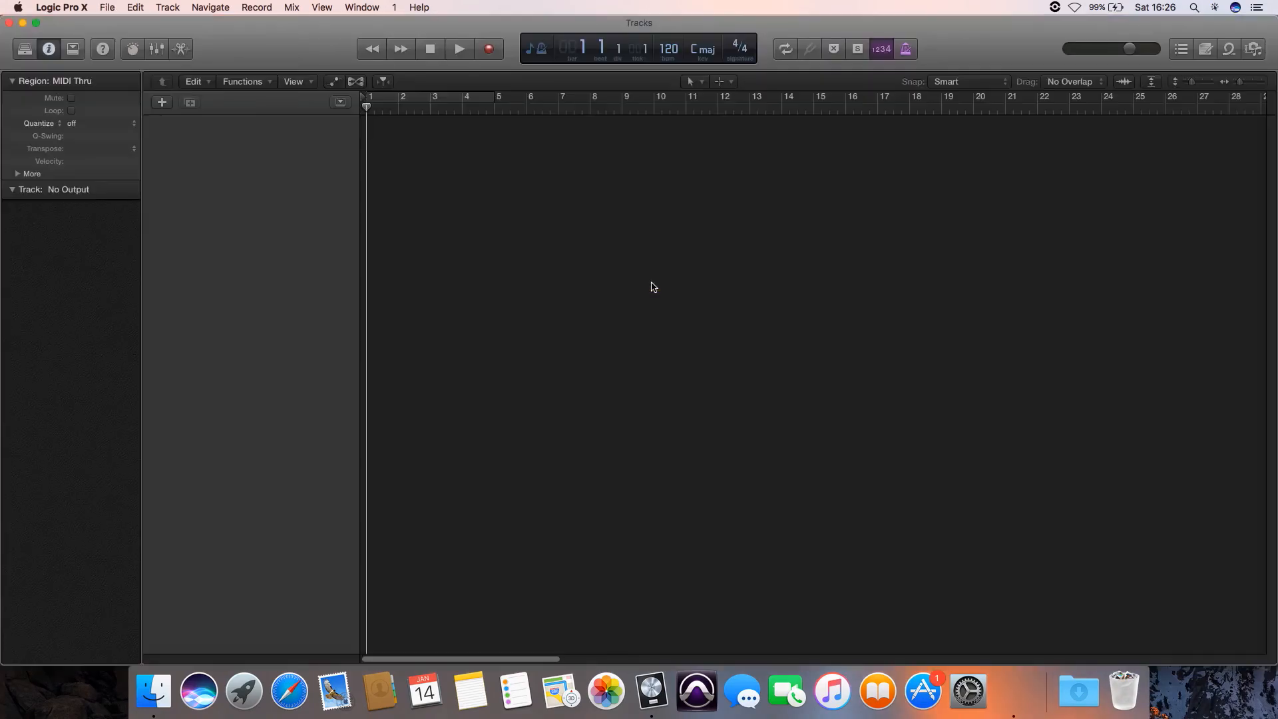
left_click(535, 62)
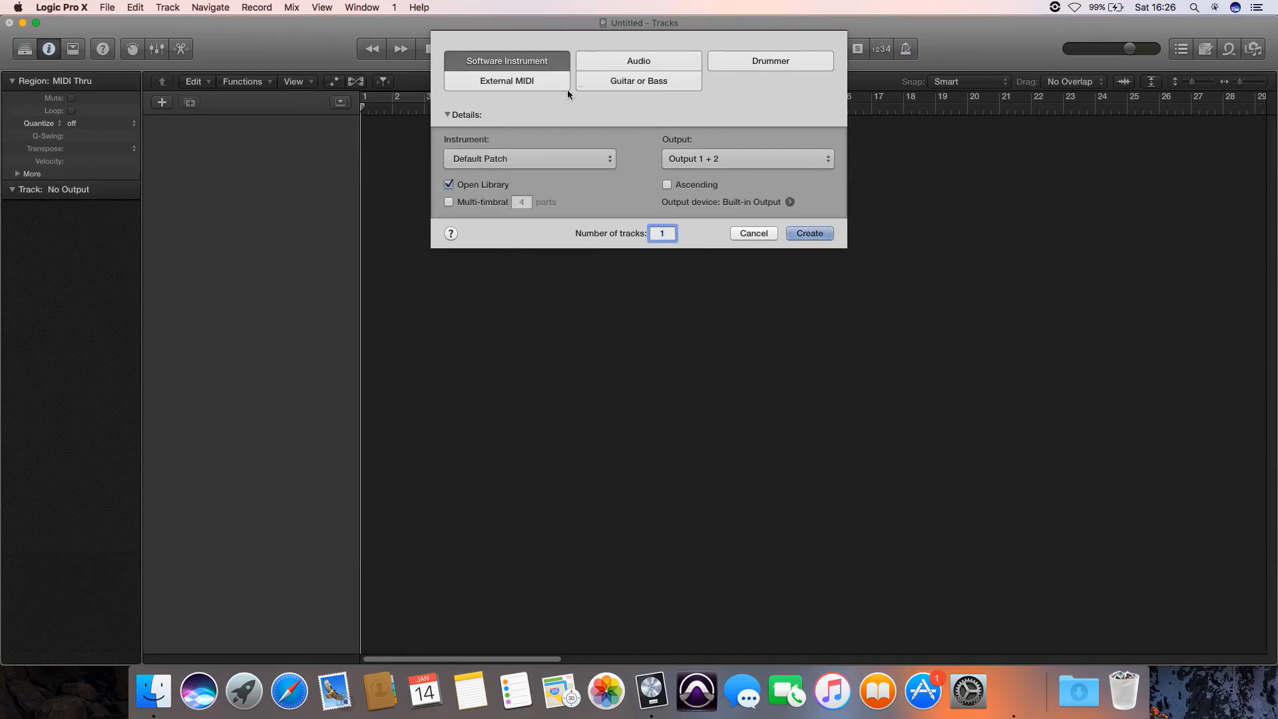
key("Return")
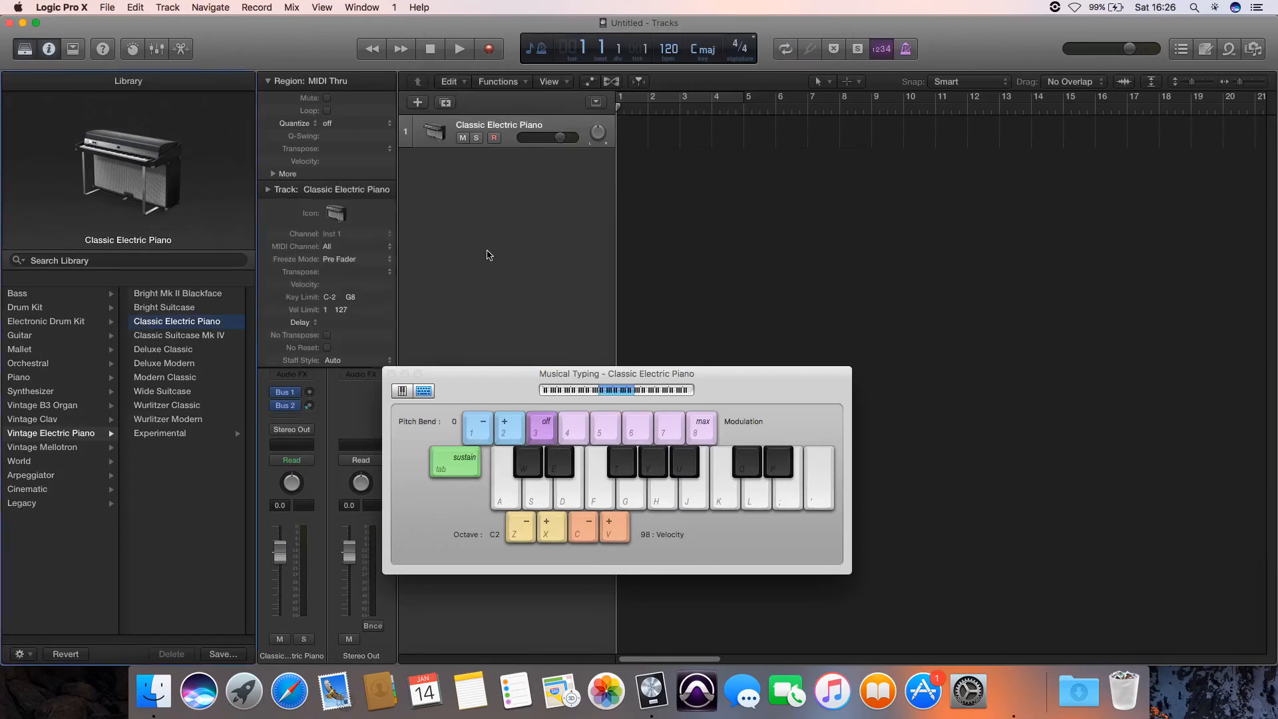
left_click(392, 374)
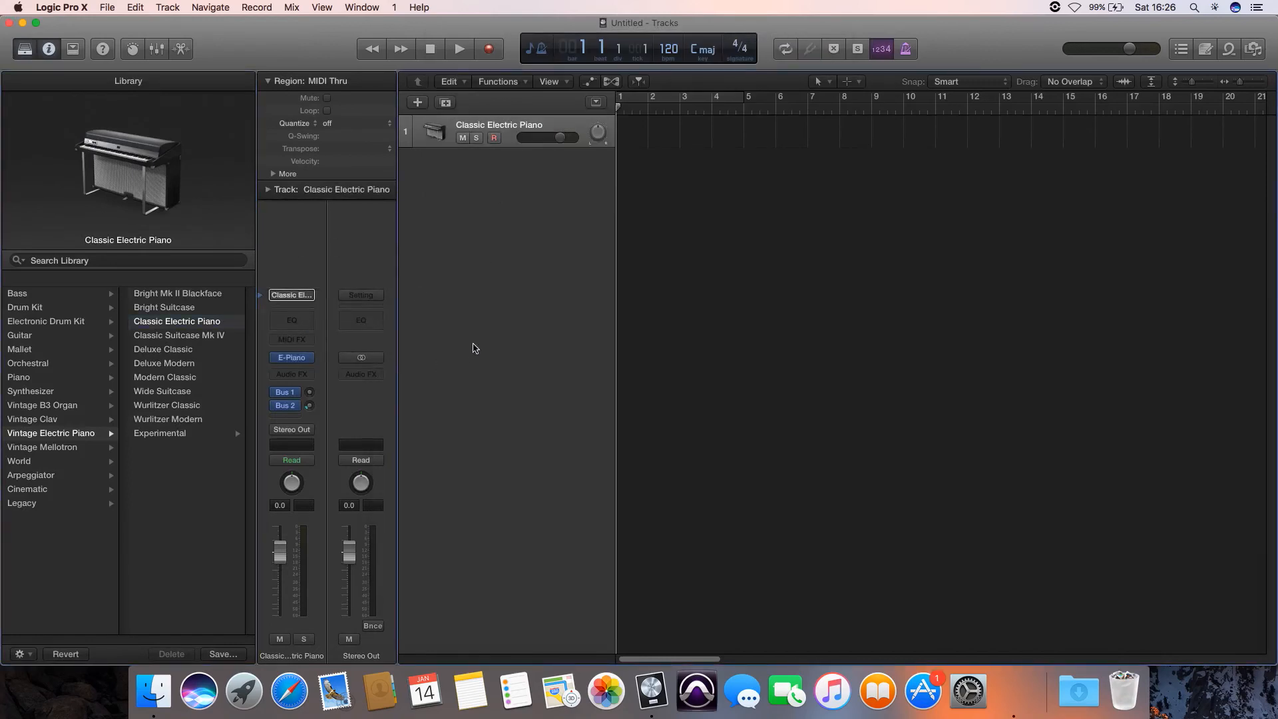
- Import the Violins.mid file from the MIDI folder inside the Poetic folder, including its tempo information
left_click(101, 7)
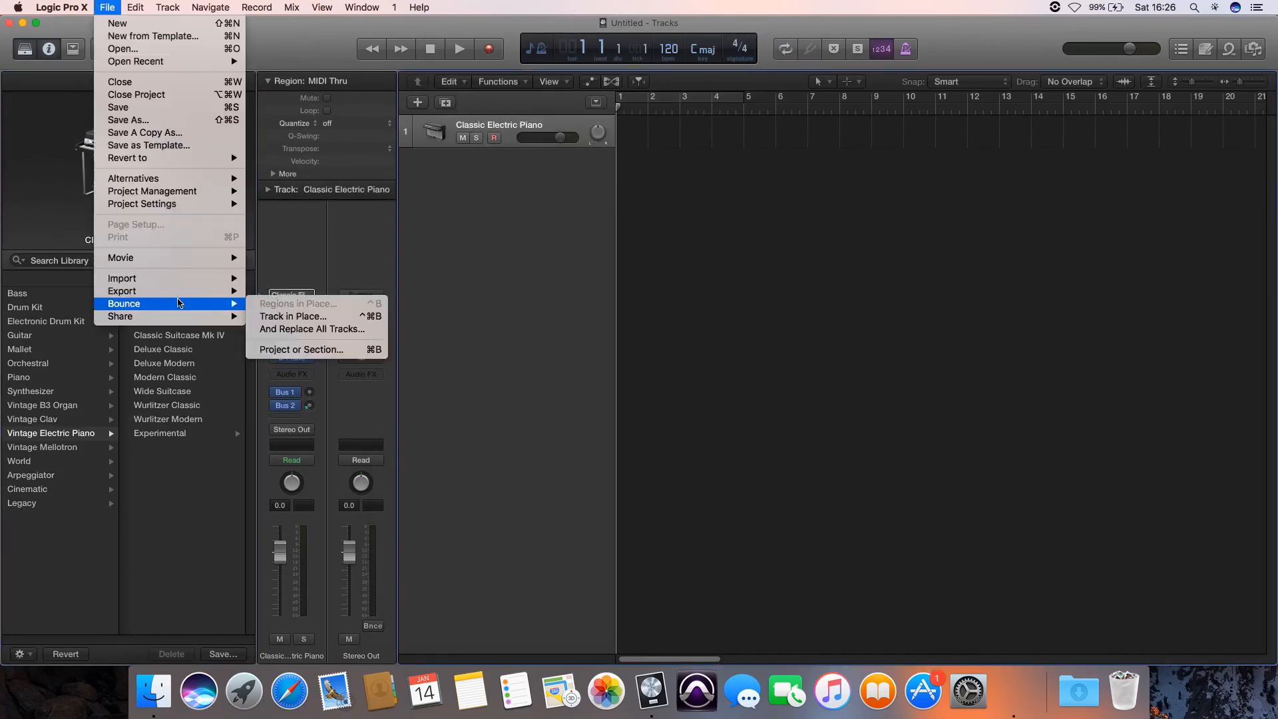
mouse_move(190, 279)
left_click(293, 304)
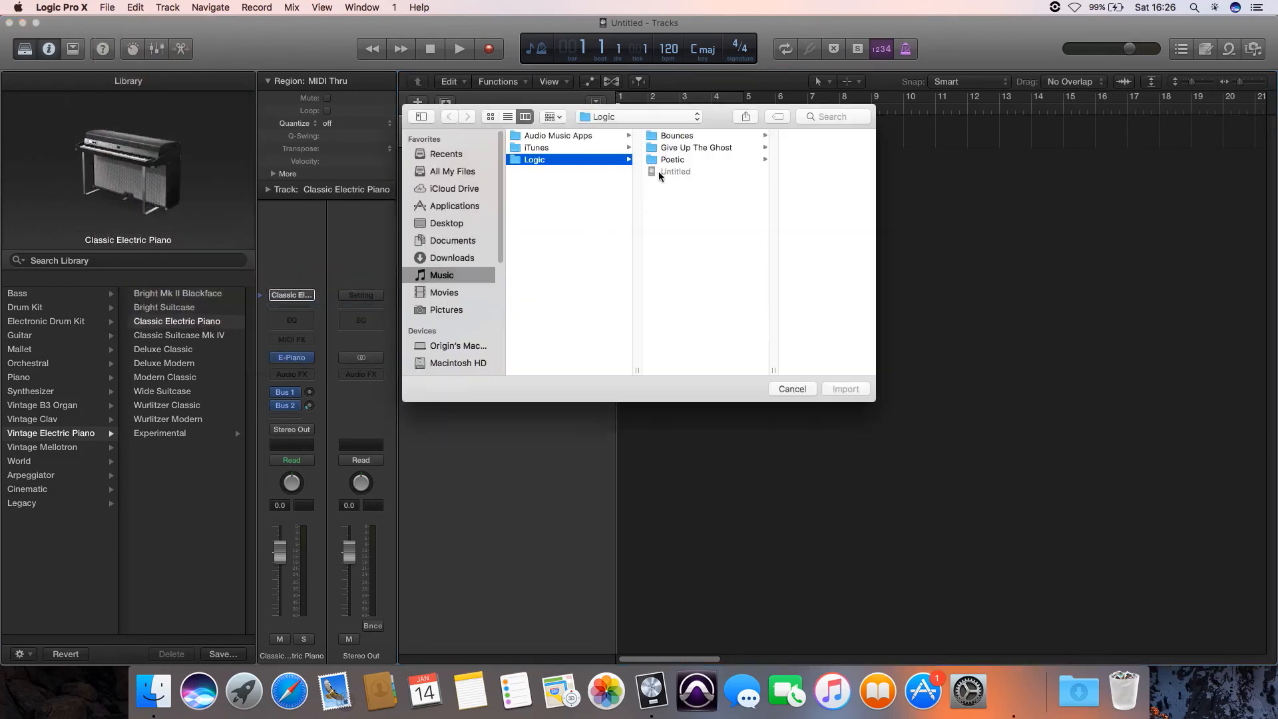
left_click(671, 161)
left_click(775, 173)
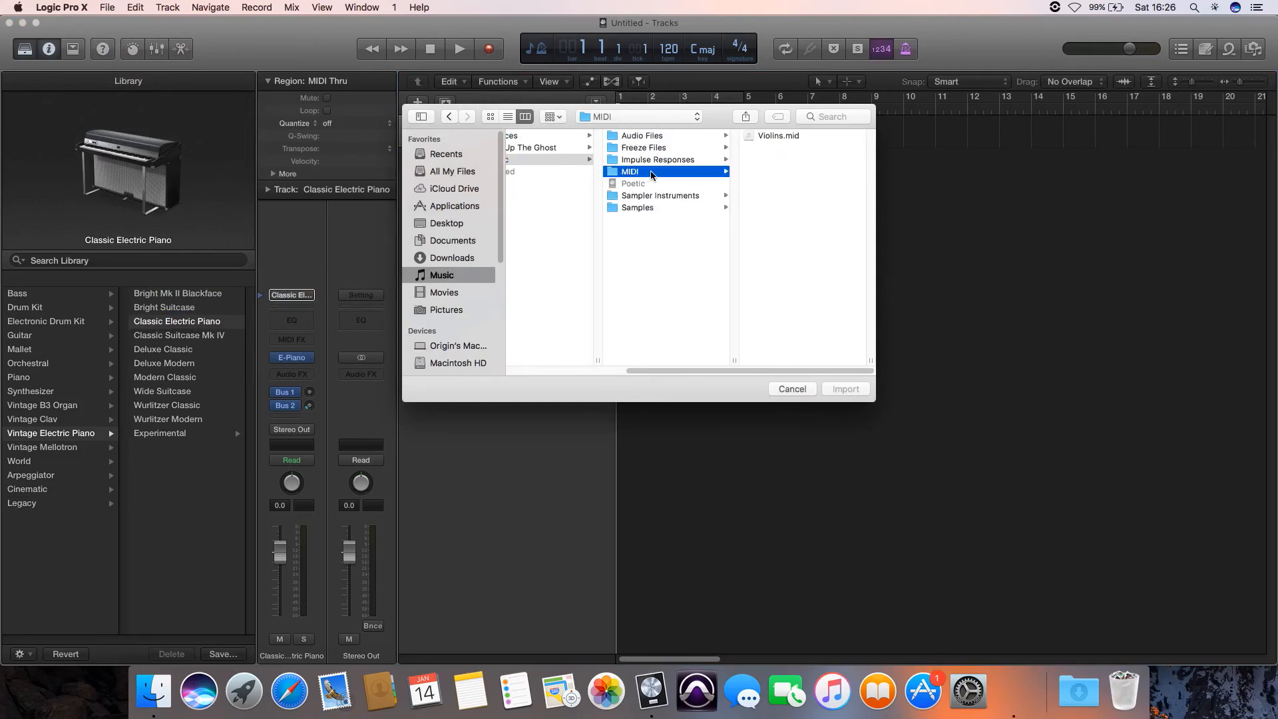
left_click(779, 135)
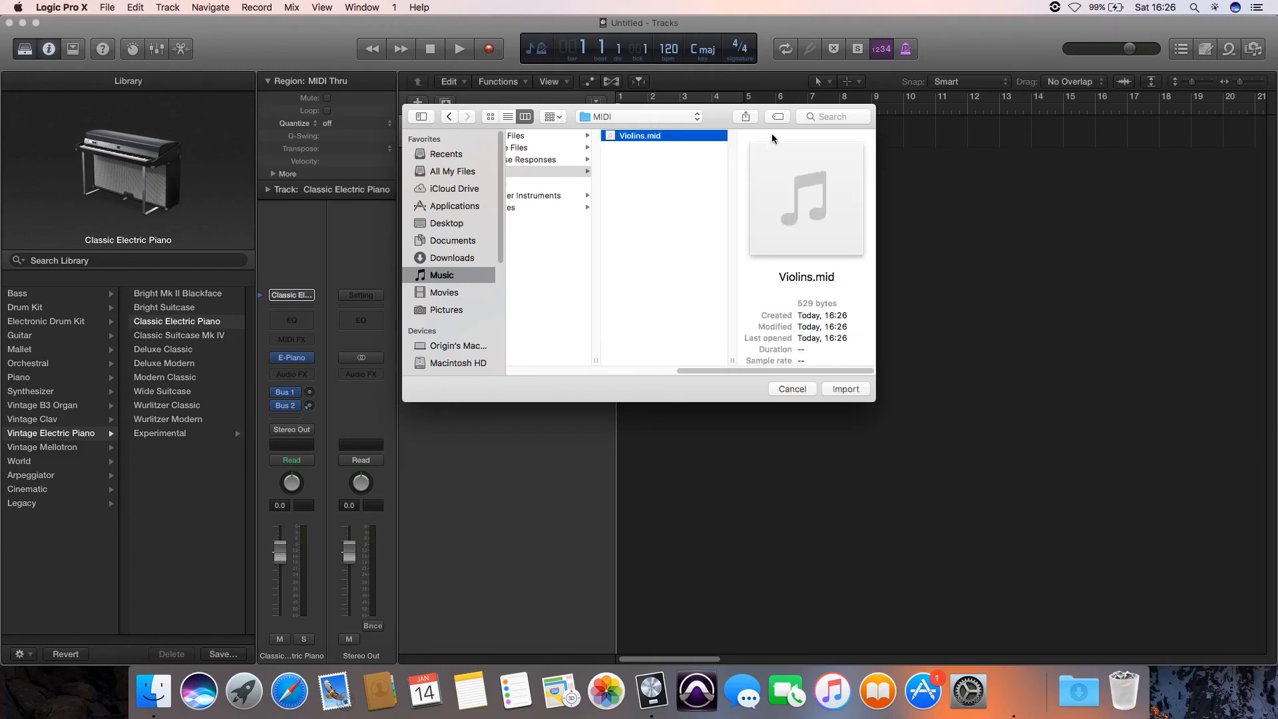
key("Return")
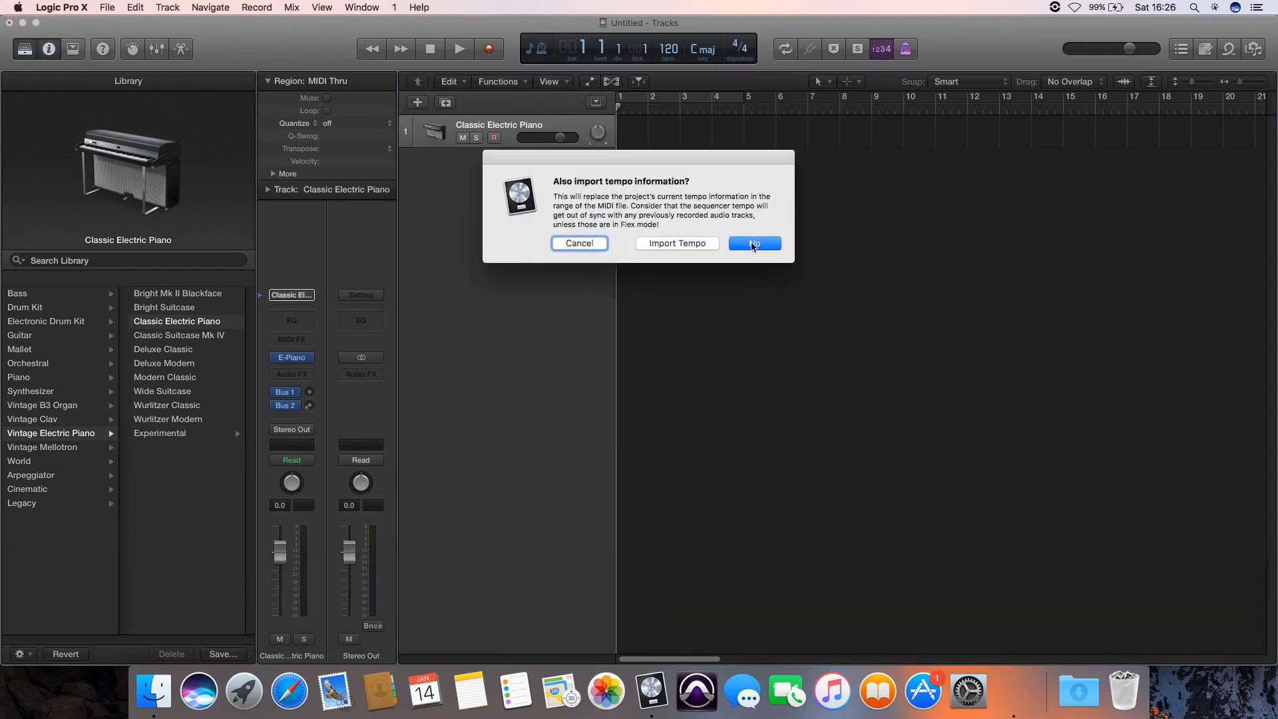
left_click(674, 243)
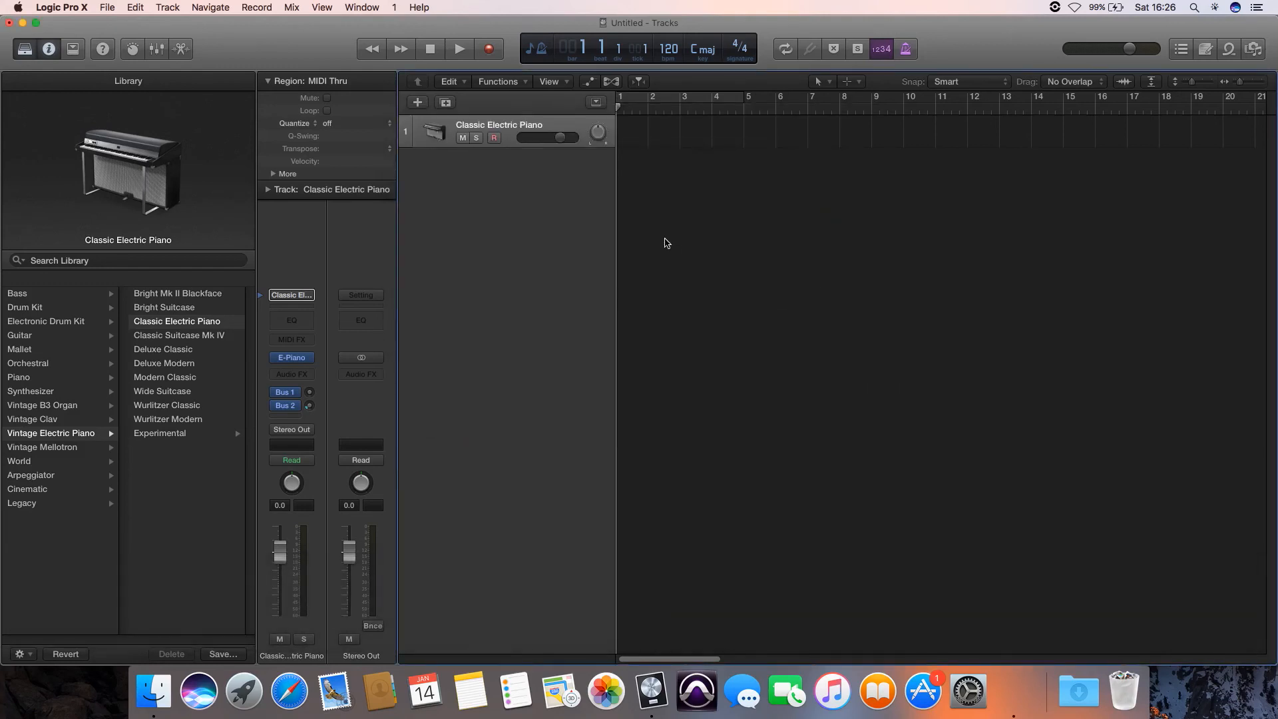
- Open the EXS24 sampler on the imported Steinway Grand Piano track and start playback of the Violins 1 Legato region
left_click(508, 164)
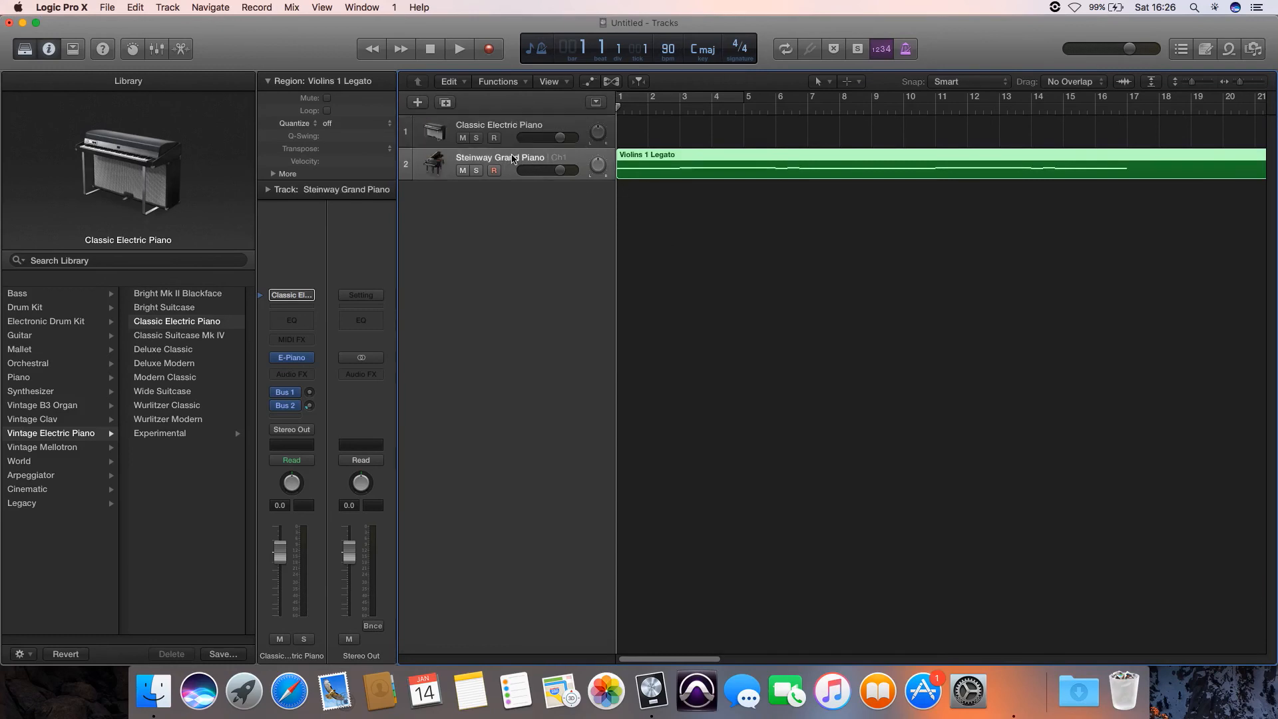
left_click(307, 351)
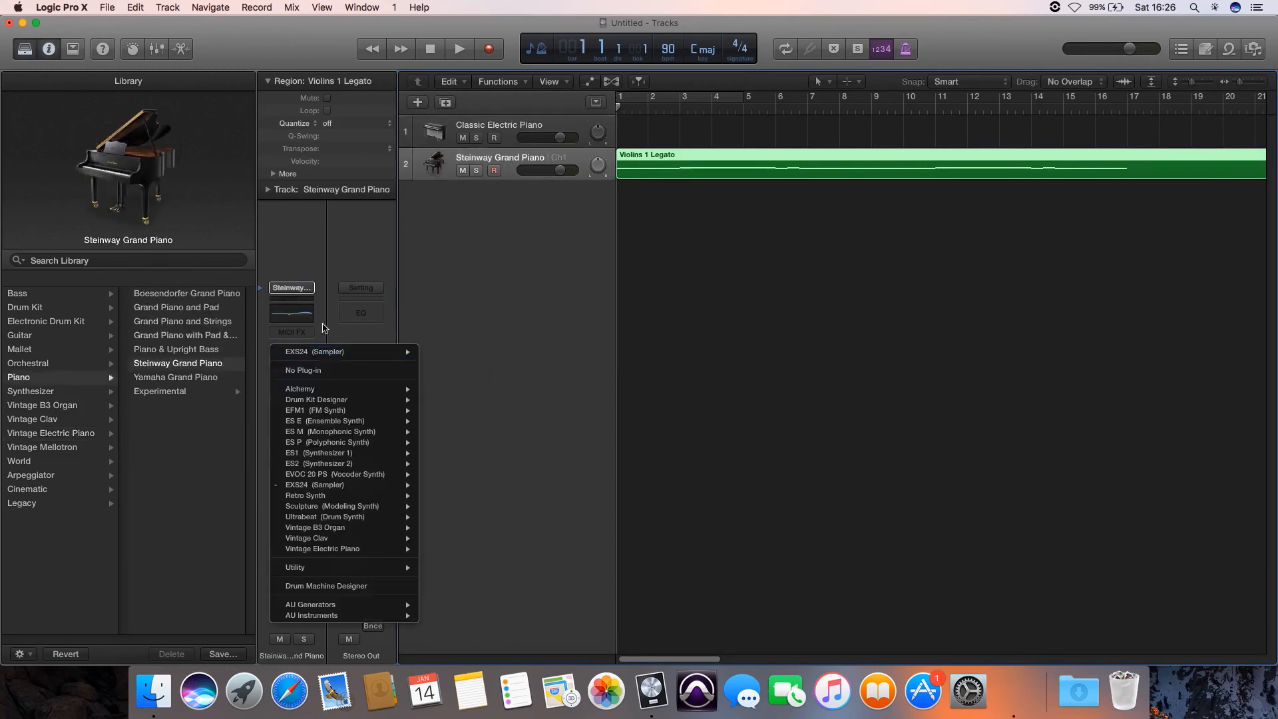
left_click(321, 325)
key("space")
- Load the factory orchestral strings instrument Violas Legato in the EXS24, audition it with the imported region, and stop playback
left_click(353, 122)
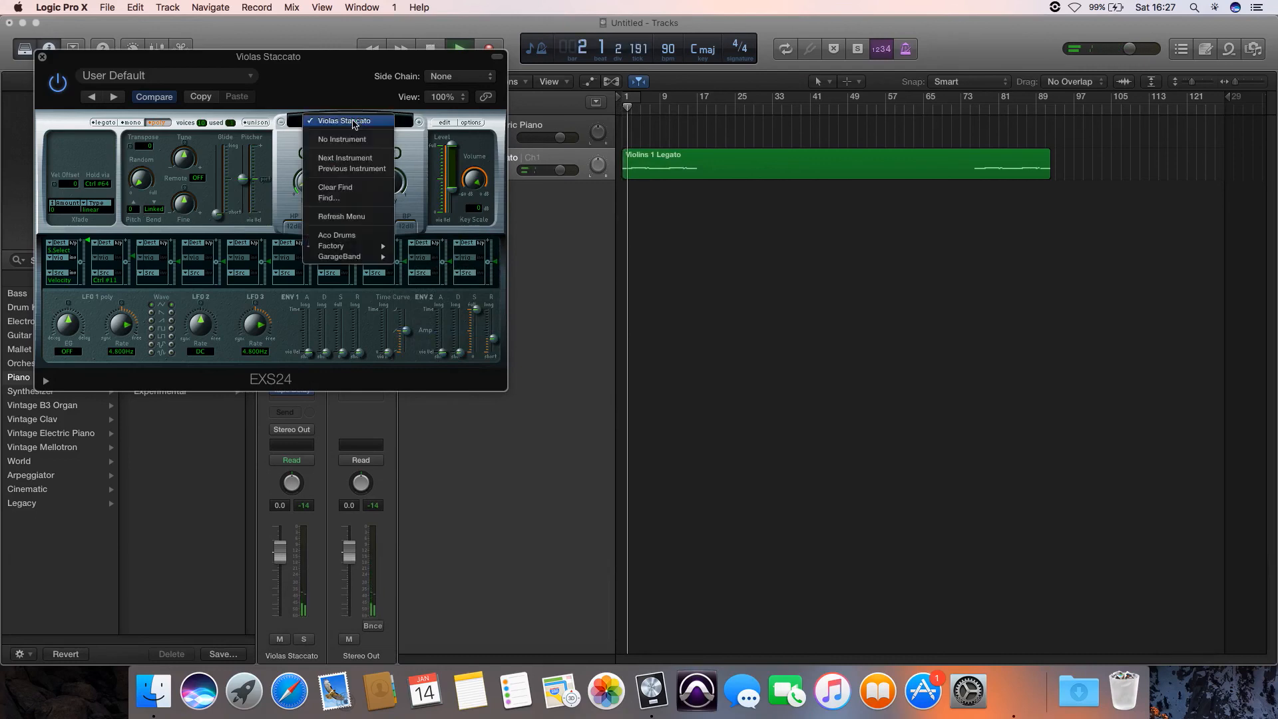
mouse_move(360, 246)
mouse_move(489, 333)
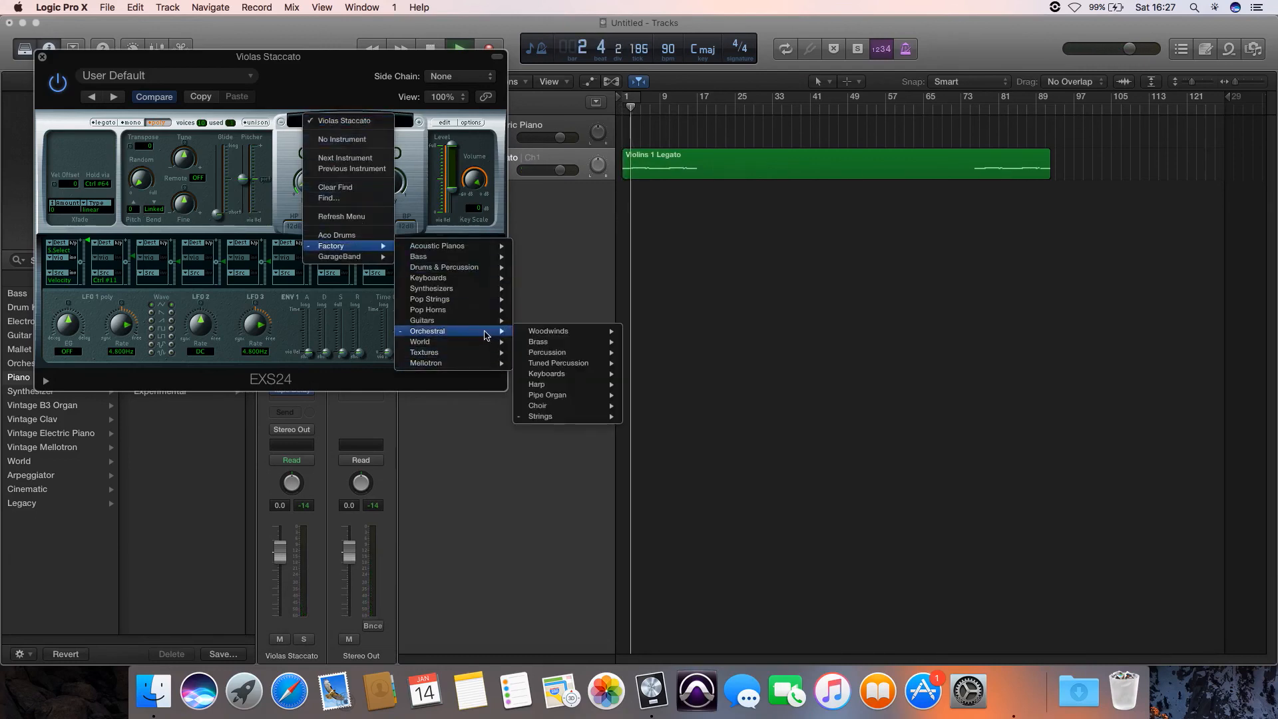
mouse_move(574, 353)
mouse_move(556, 417)
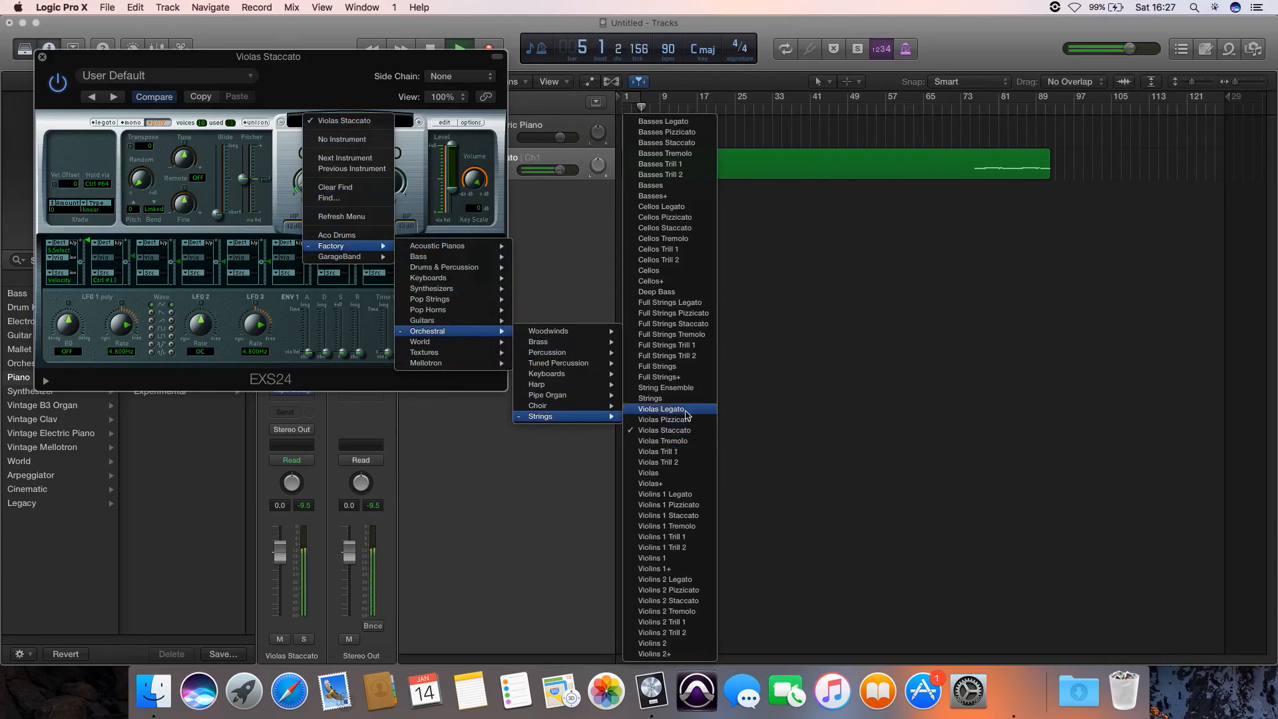
left_click(686, 413)
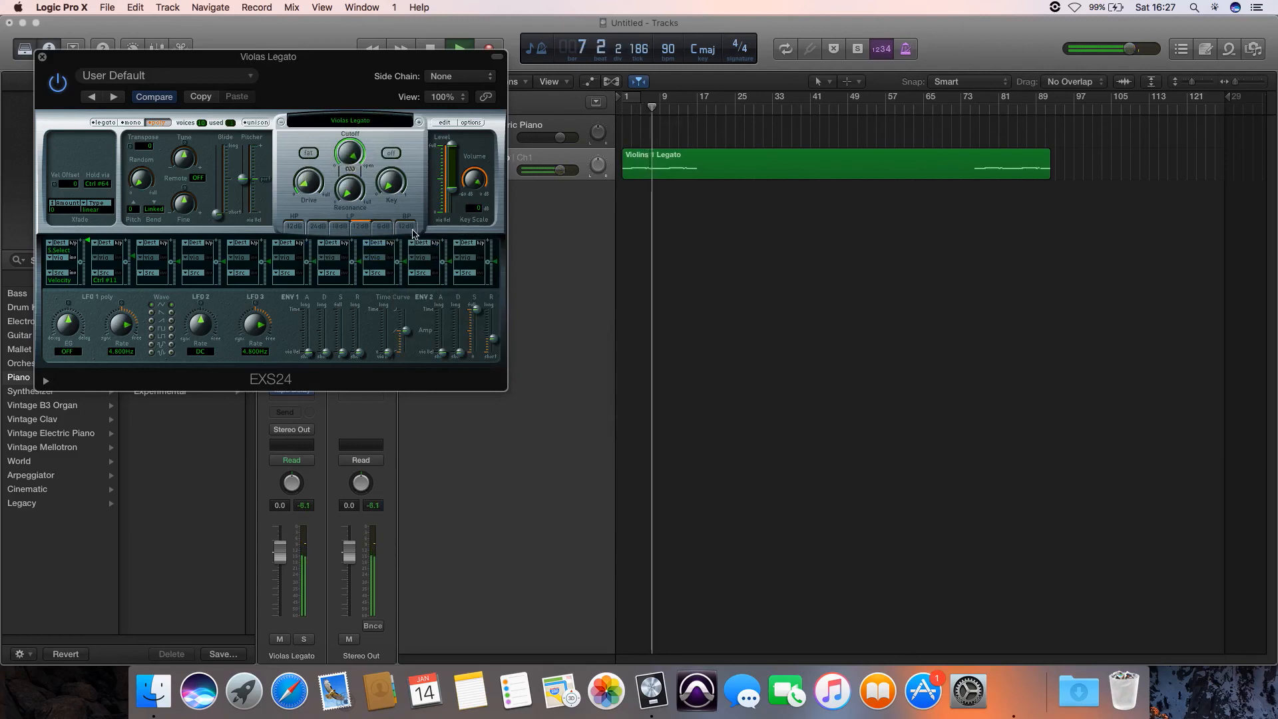
key("space")
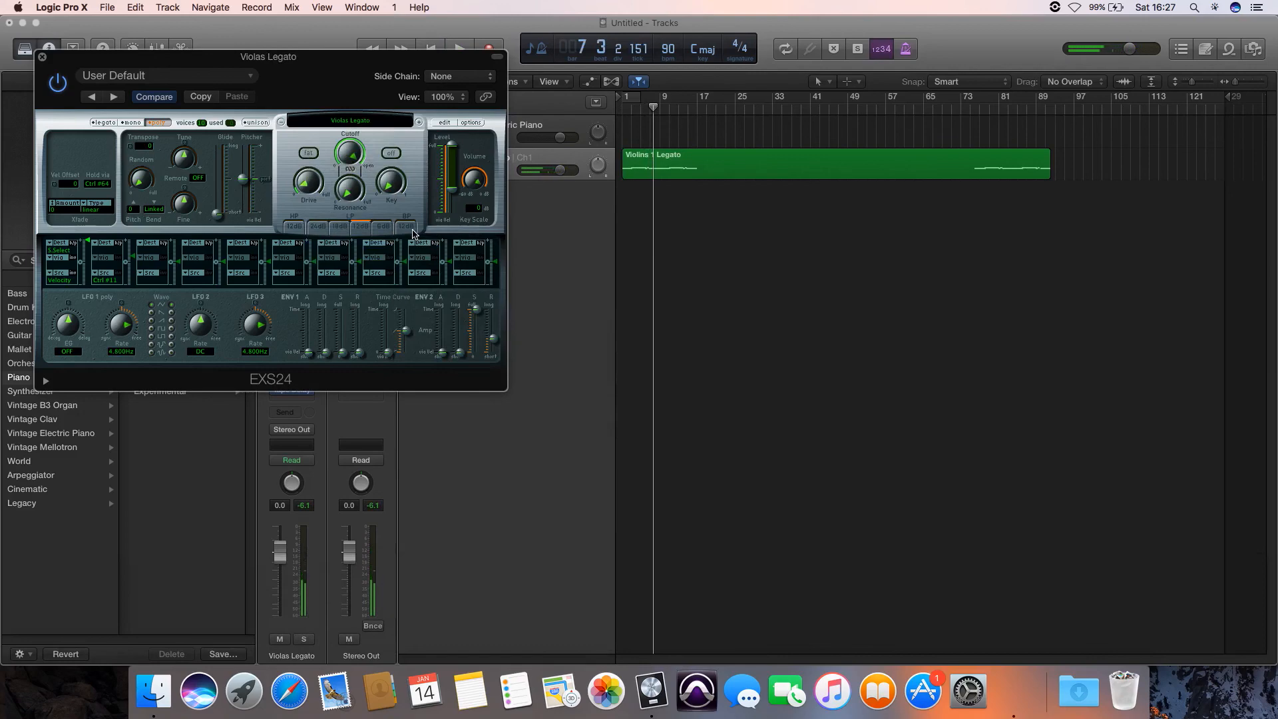